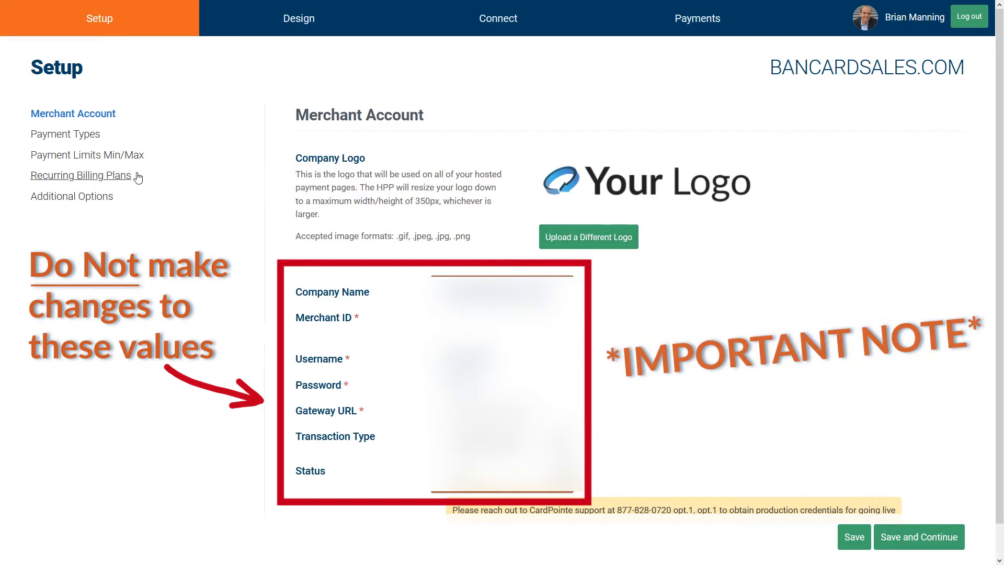
# - Enable recurring billing for the hosted payment page in the recurring billing plan settings and save the change
pyautogui.click(110, 177)
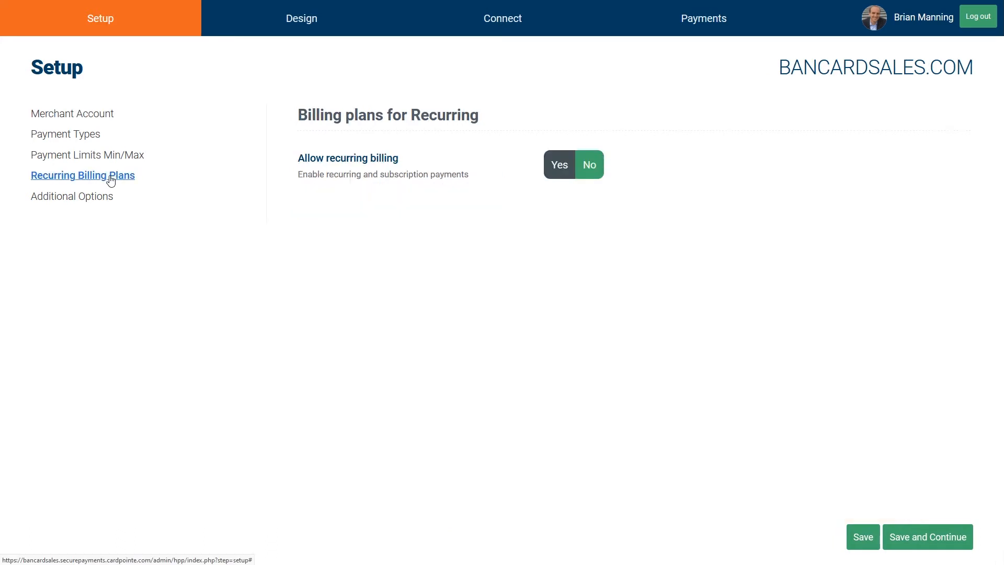
pyautogui.click(563, 175)
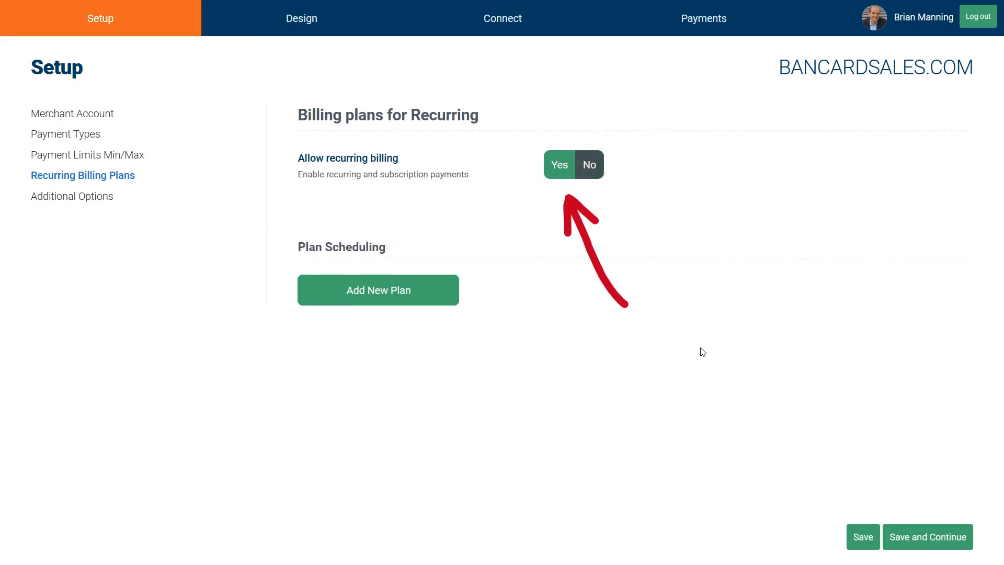
pyautogui.click(864, 538)
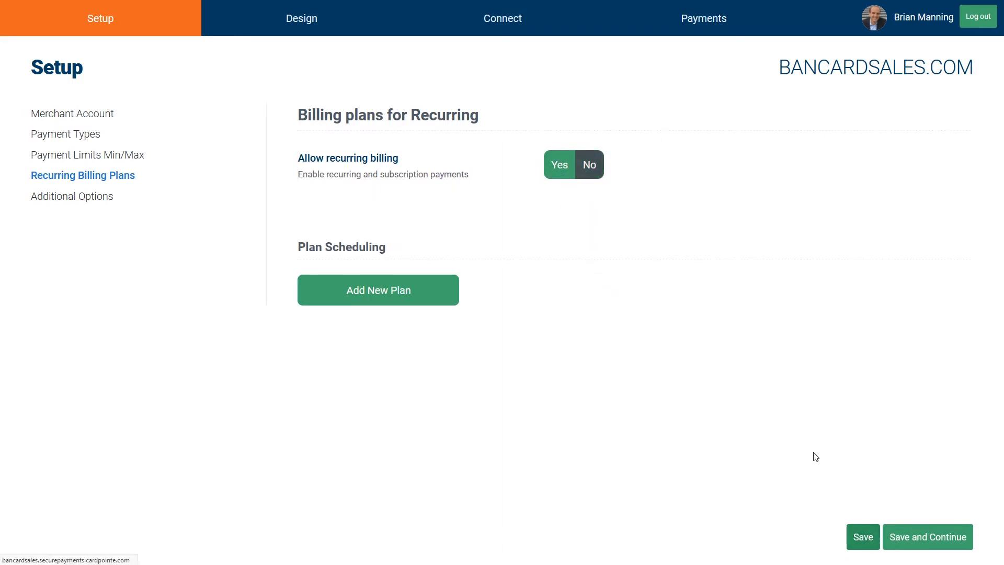
# - Add a new recurring billing plan and name it "Jump Shot Lessons"
pyautogui.click(395, 297)
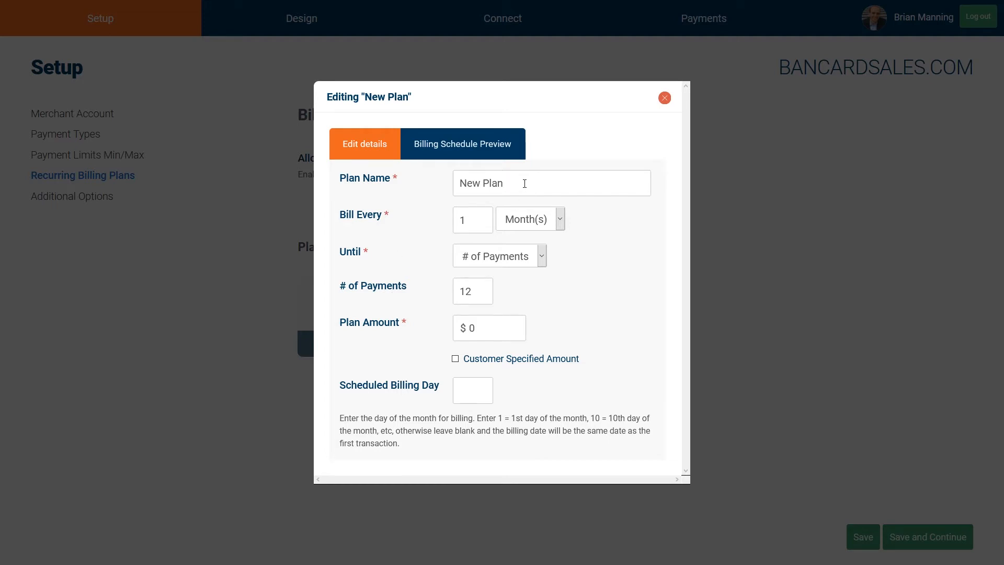
pyautogui.click(525, 183)
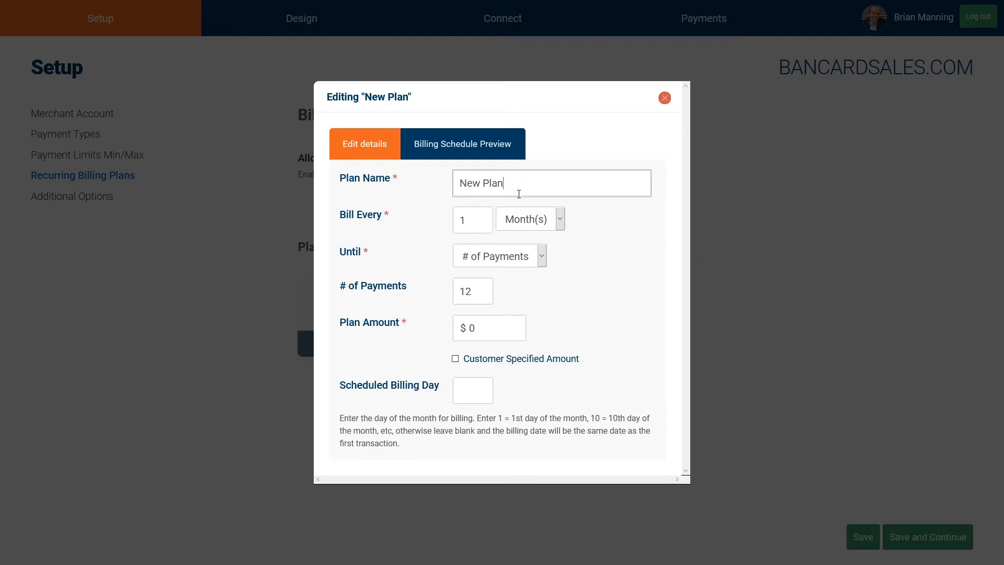
pyautogui.click(515, 264)
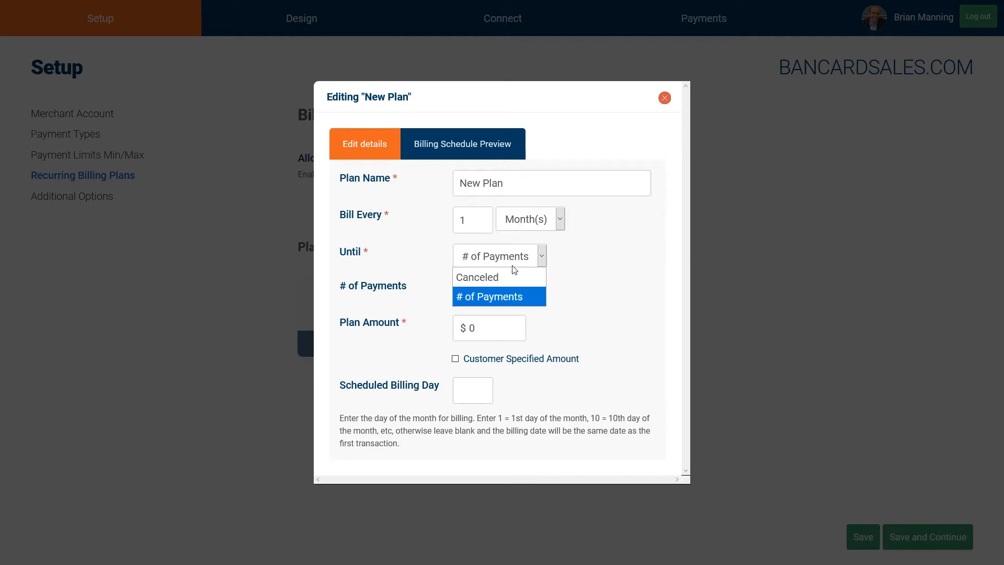
pyautogui.click(513, 266)
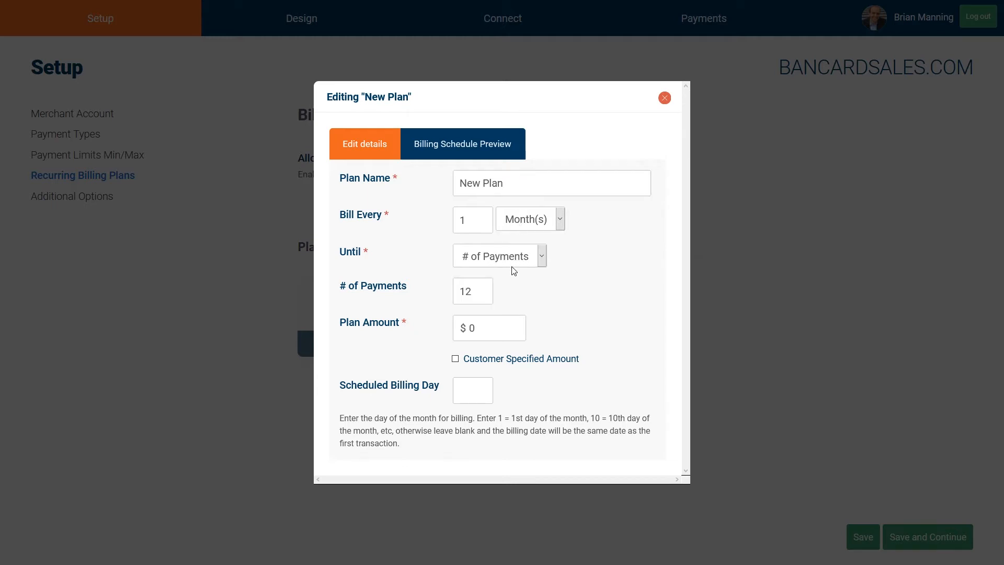
pyautogui.click(455, 358)
pyautogui.click(458, 340)
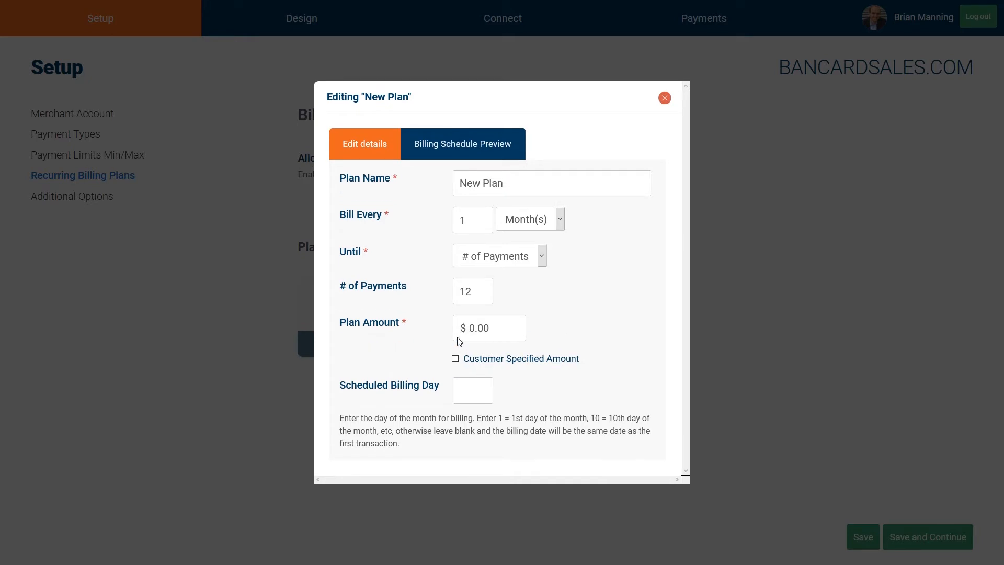
pyautogui.tripleClick(488, 189)
pyautogui.write('Ju')
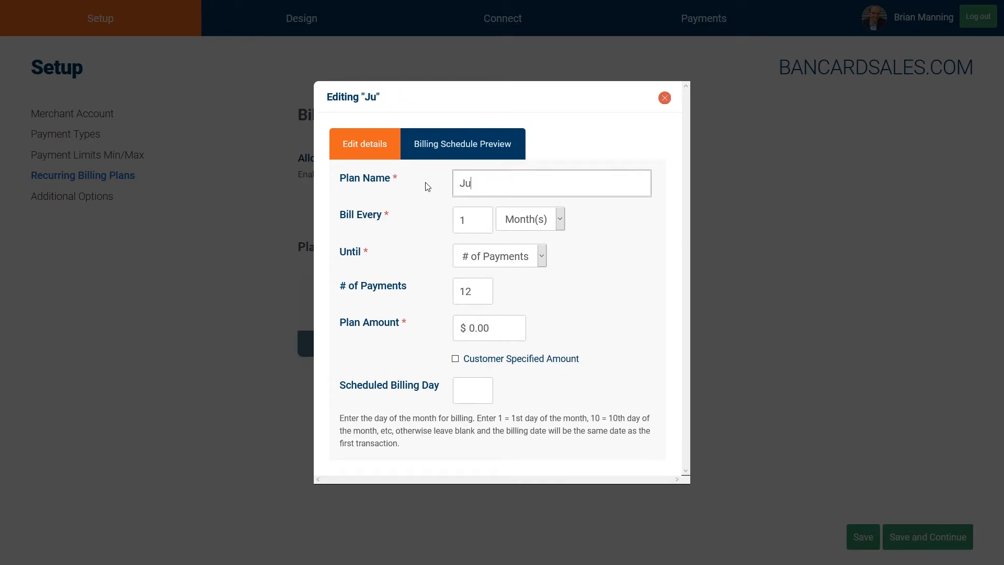
pyautogui.write('mp Shot Lessons')
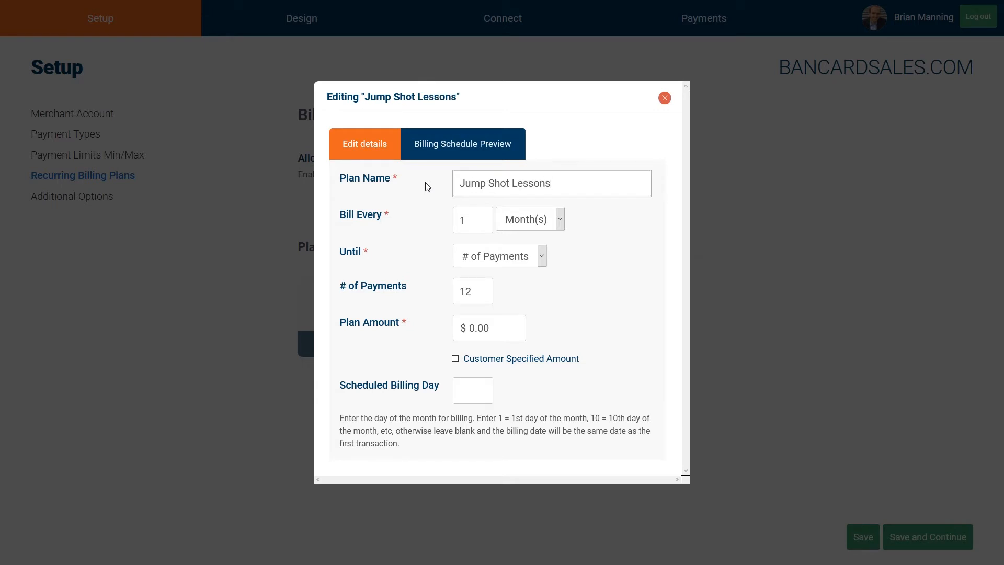
# - Keep the plan's billing interval at every 1 month and its end condition at # of Payments
pyautogui.click(472, 219)
pyautogui.click(518, 219)
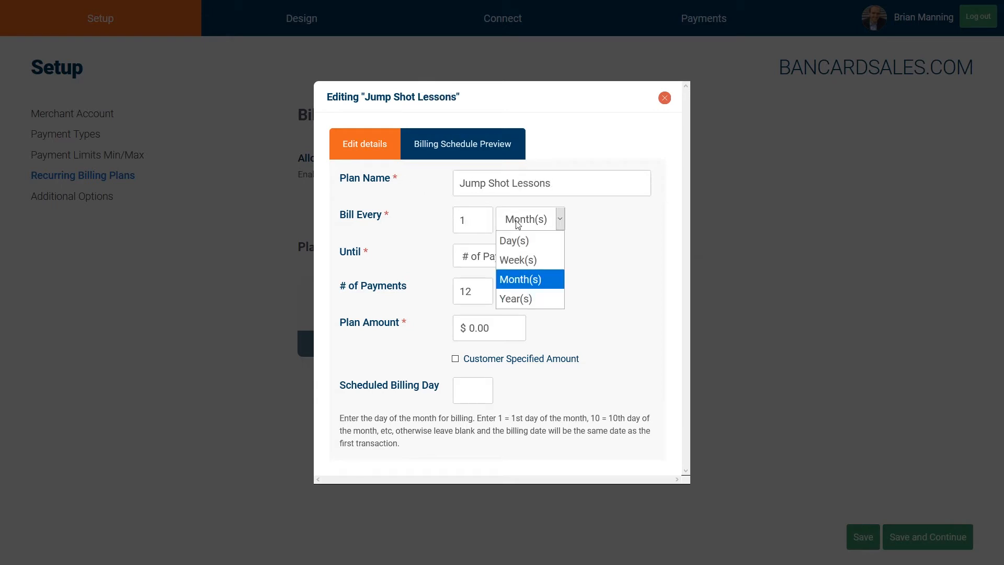
pyautogui.click(523, 279)
pyautogui.click(506, 262)
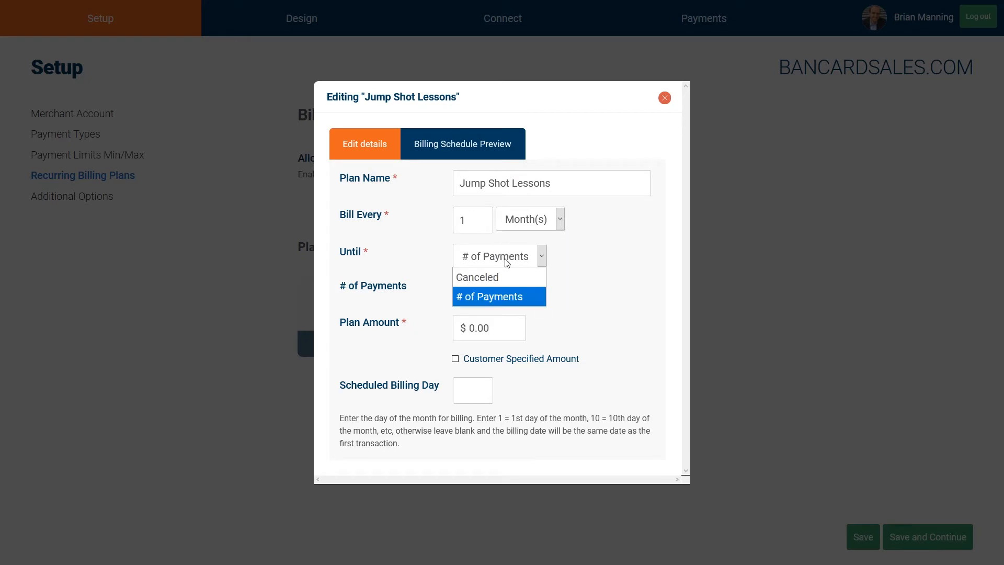
pyautogui.click(506, 262)
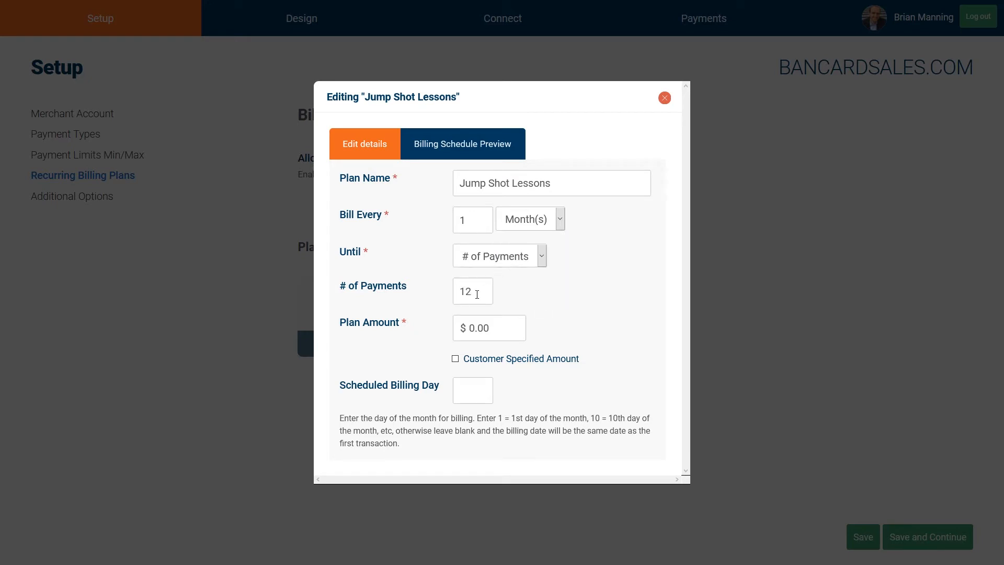
# - Set the Jump Shot Lessons plan amount to $23.00
pyautogui.click(474, 328)
pyautogui.moveTo(496, 327); pyautogui.dragTo(454, 328)
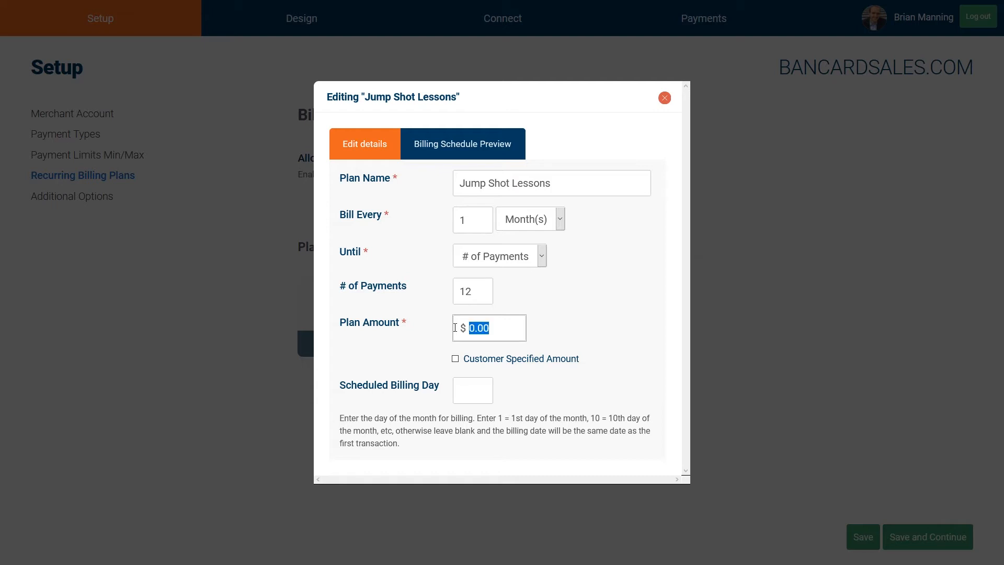
pyautogui.write('23.00')
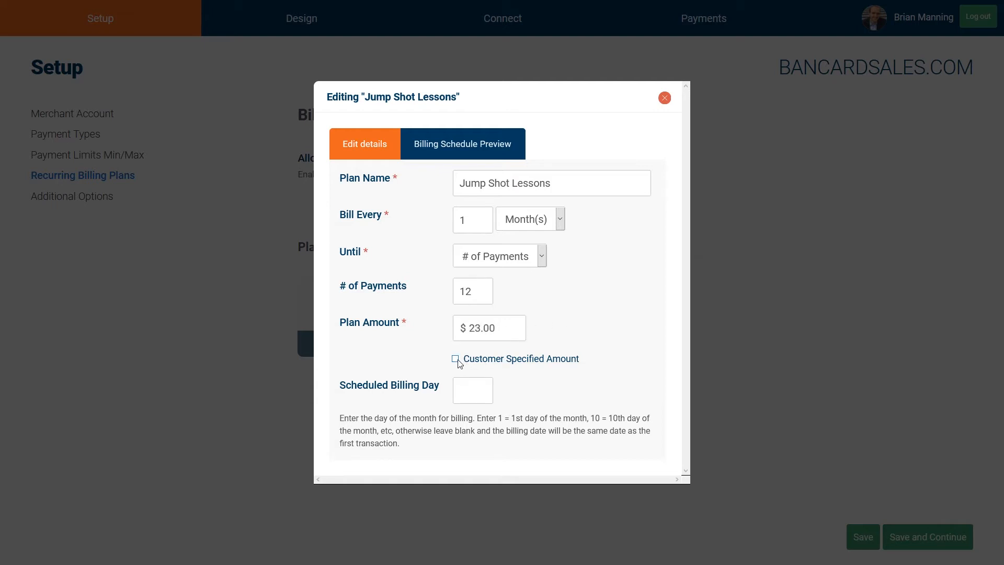
# - Try out the Canceled end condition and the Customer Specified Amount option, reverting to # of Payments and a fixed plan amount
pyautogui.click(512, 262)
pyautogui.click(506, 277)
pyautogui.click(512, 277)
pyautogui.click(491, 311)
pyautogui.click(490, 324)
pyautogui.click(454, 360)
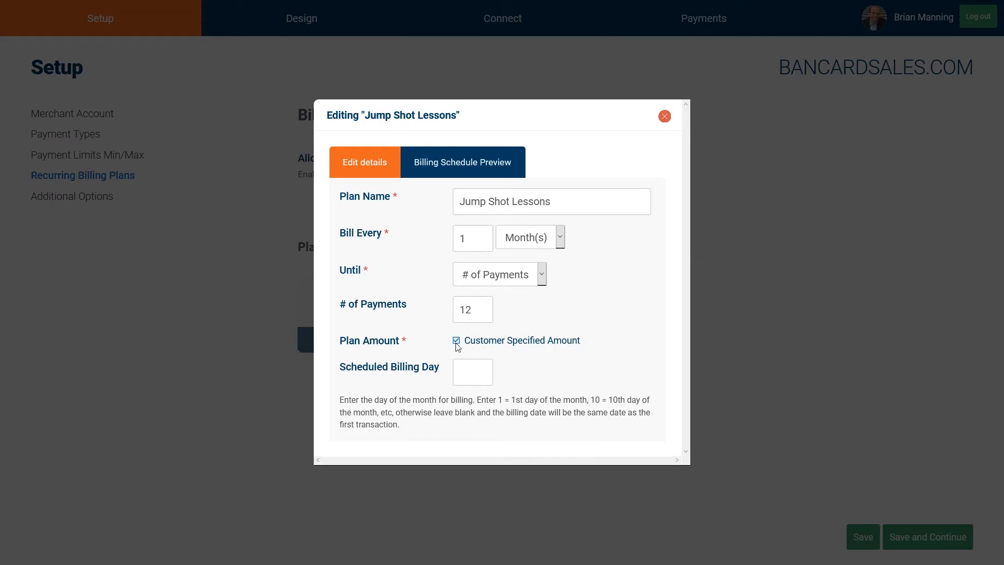
pyautogui.click(455, 341)
# - Examine the Scheduled Billing Day field and its explanatory note, leaving the field blank
pyautogui.click(464, 390)
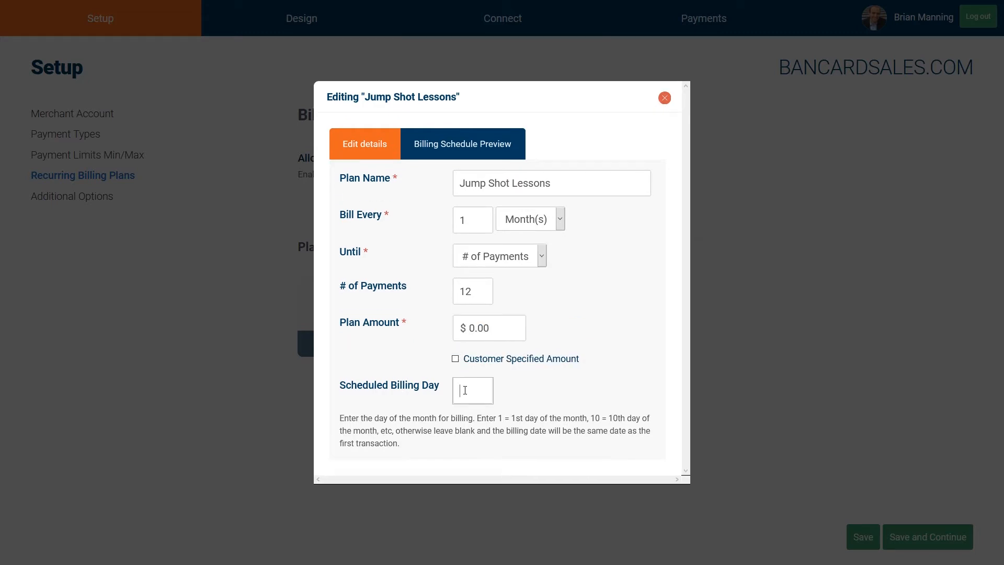
pyautogui.click(636, 387)
pyautogui.moveTo(345, 419); pyautogui.dragTo(404, 443)
pyautogui.click(419, 448)
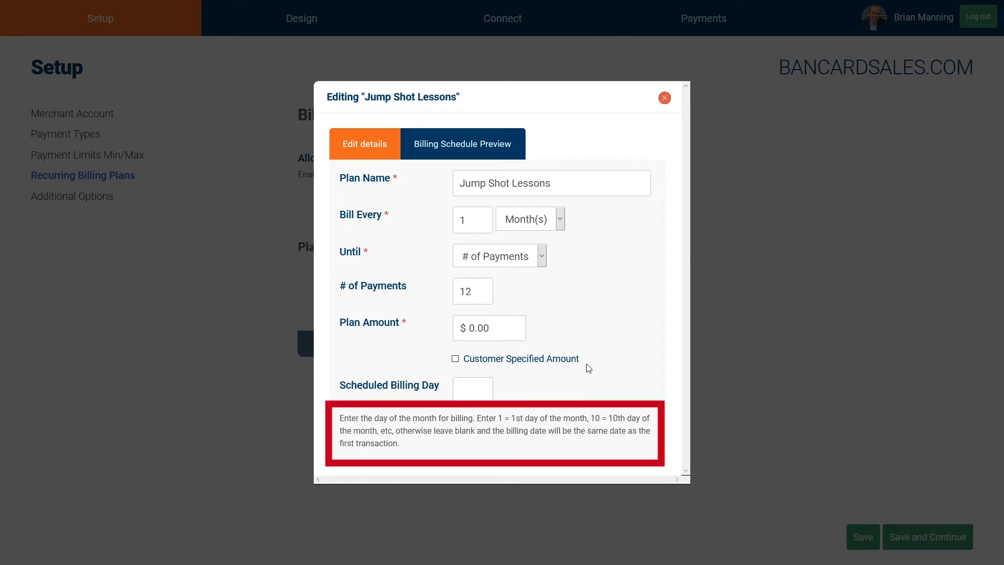
# - Enter $23.00 again as the plan amount for Jump Shot Lessons
pyautogui.click(486, 328)
pyautogui.write('23.0')
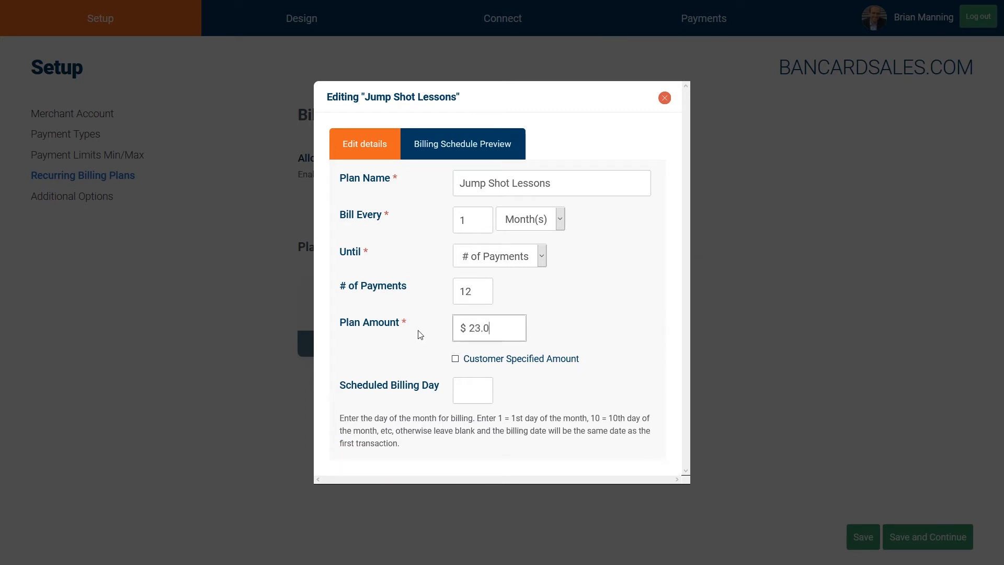
pyautogui.click(622, 324)
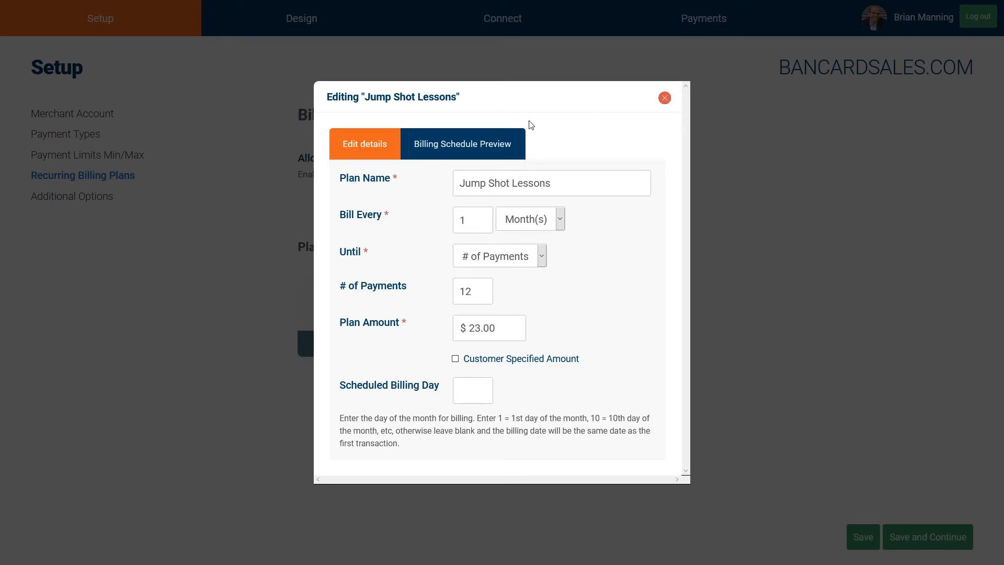
# - Review the Jump Shot Lessons billing schedule preview, and save the recurring billing plan
pyautogui.click(473, 147)
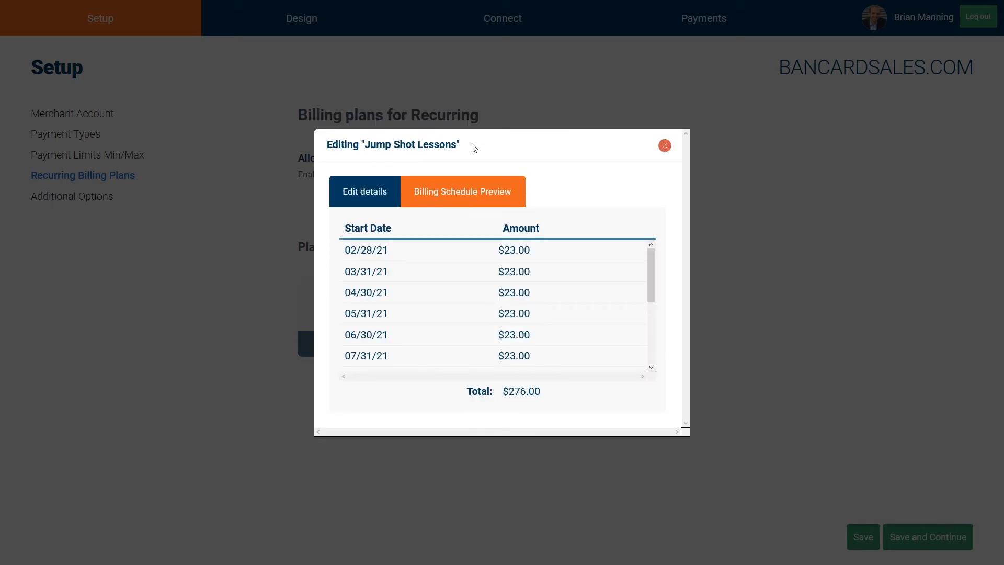
pyautogui.scroll(-3, 569, 291)
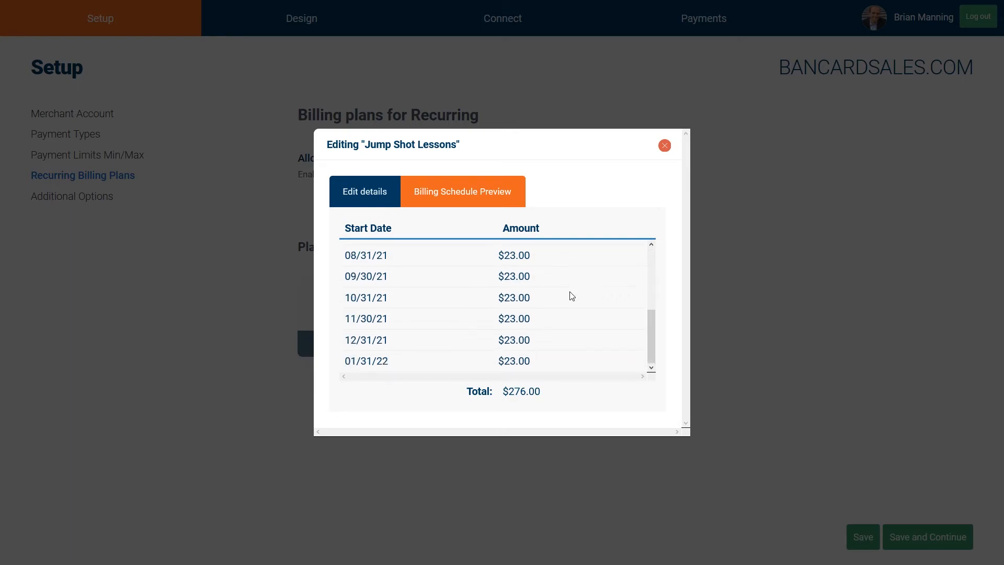
pyautogui.tripleClick(555, 398)
pyautogui.click(664, 146)
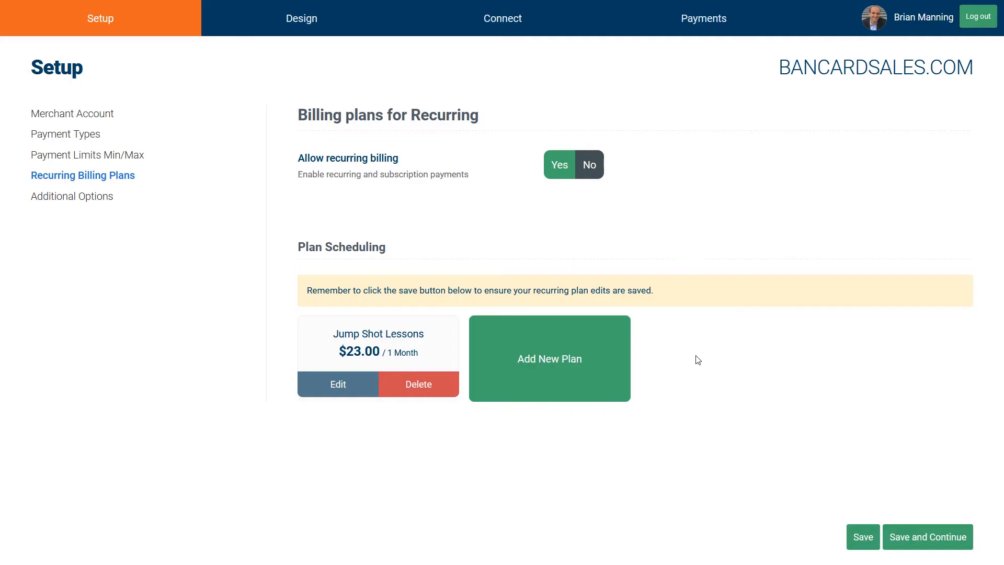
pyautogui.click(863, 543)
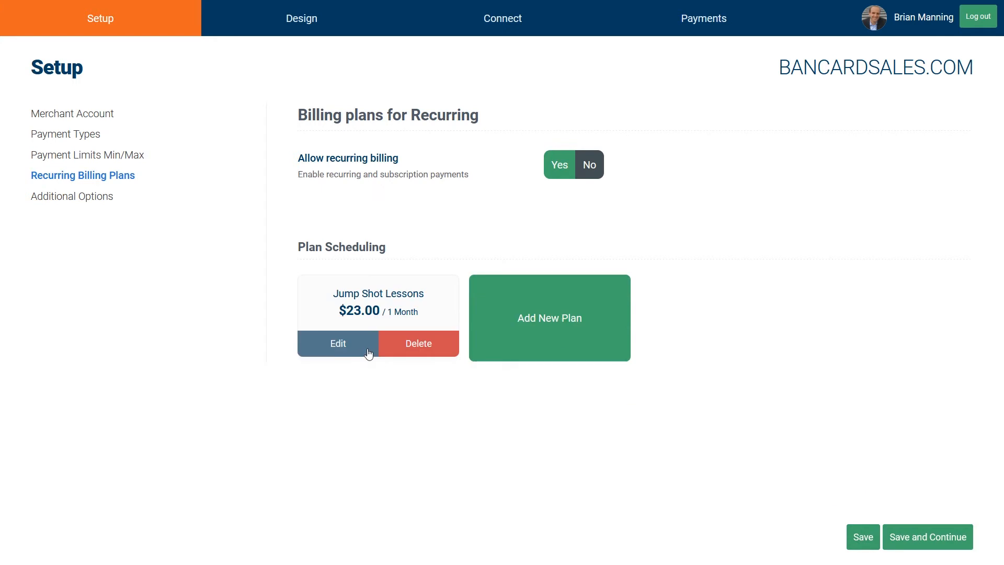
# - Add a second recurring billing plan and name it "Dribbling Lessons"
pyautogui.click(543, 322)
pyautogui.moveTo(504, 182); pyautogui.dragTo(374, 184)
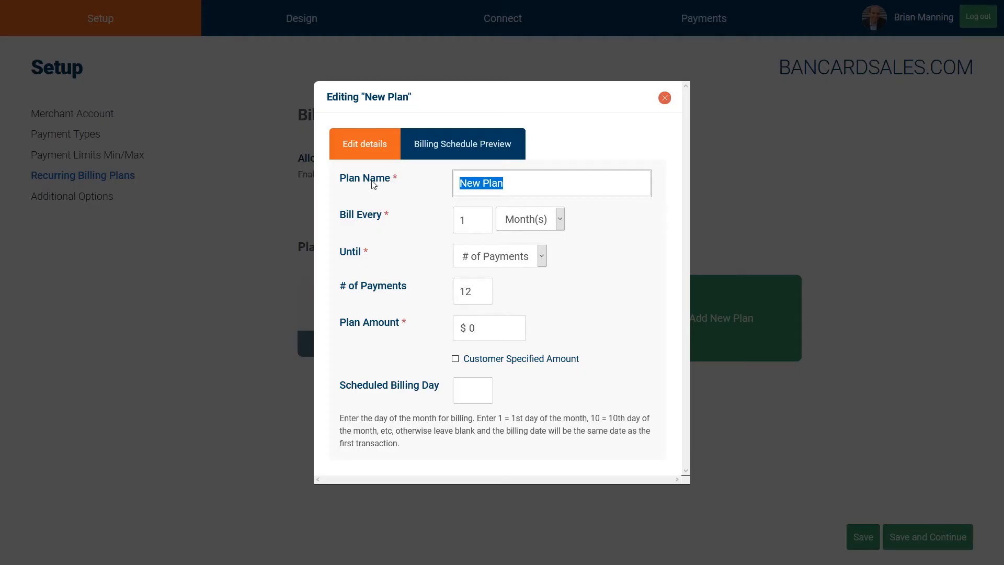
pyautogui.write('D')
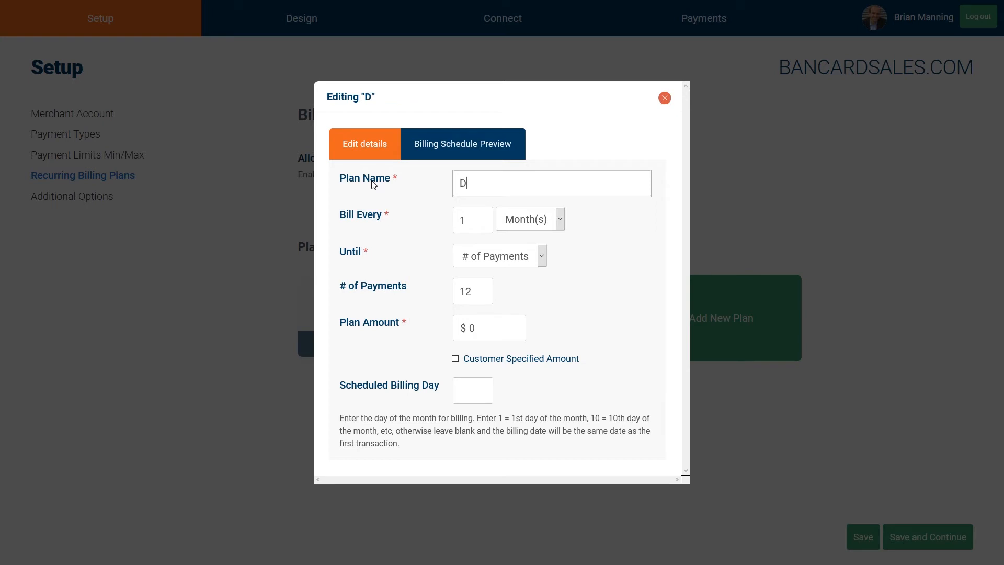
pyautogui.write('ribbling Lessons')
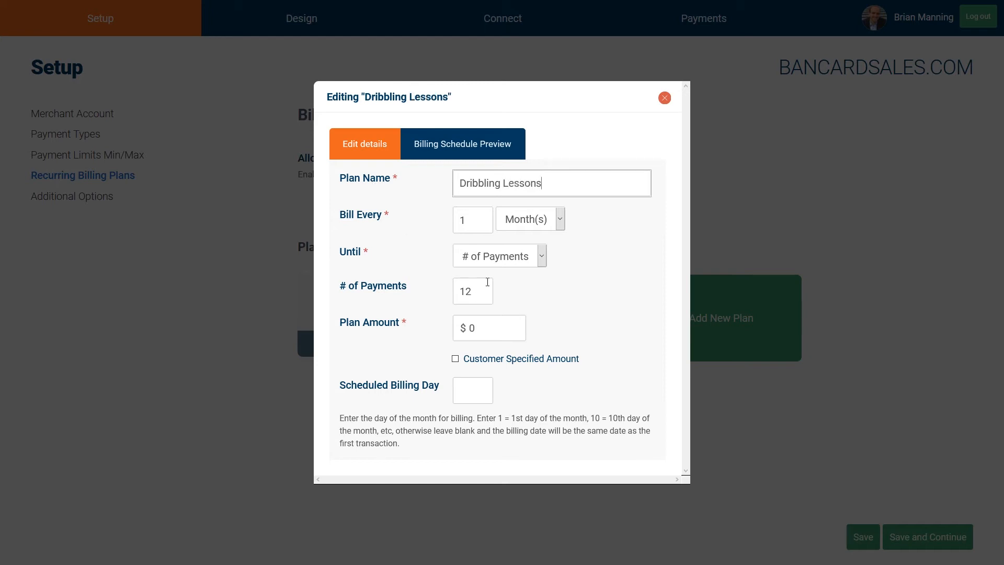
# - Set the Dribbling Lessons plan to 6 payments of $33 and save the recurring billing plans
pyautogui.moveTo(486, 287); pyautogui.dragTo(449, 293)
pyautogui.write('6')
pyautogui.doubleClick(483, 328)
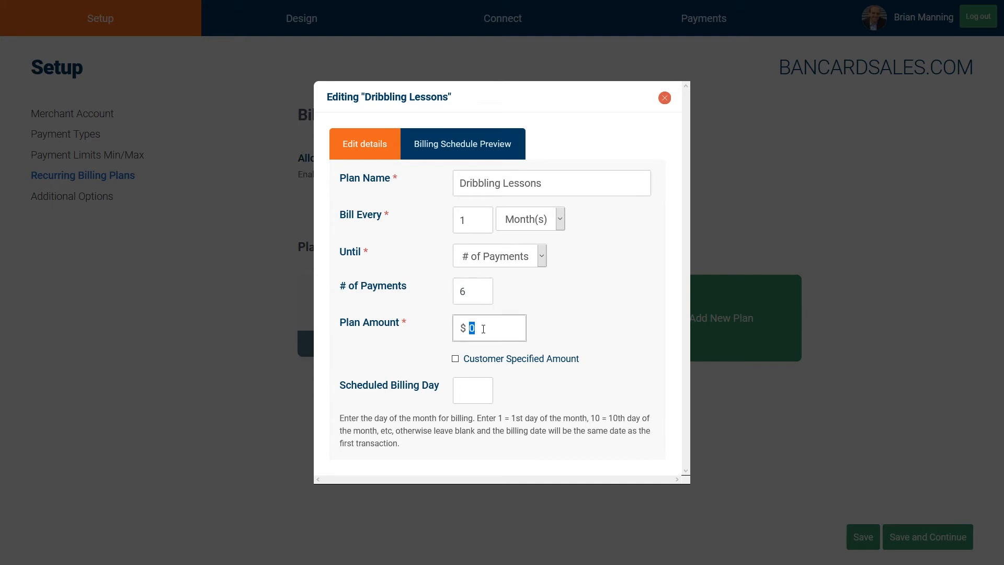
pyautogui.write('33')
pyautogui.click(665, 97)
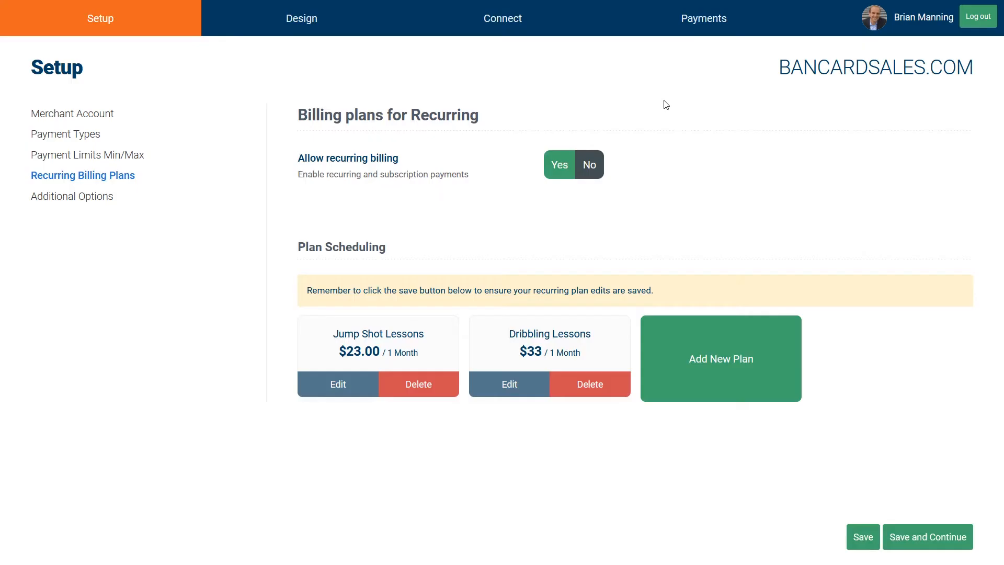
pyautogui.click(860, 537)
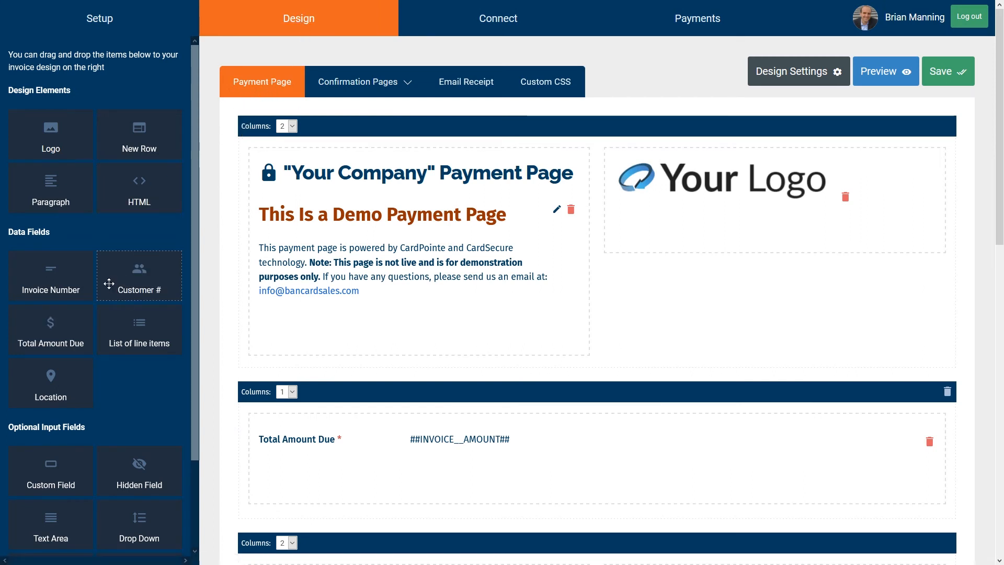
# - Add the Recurring Billing field to the payment page design, directly below Total Amount Due
pyautogui.scroll(-5, 109, 284)
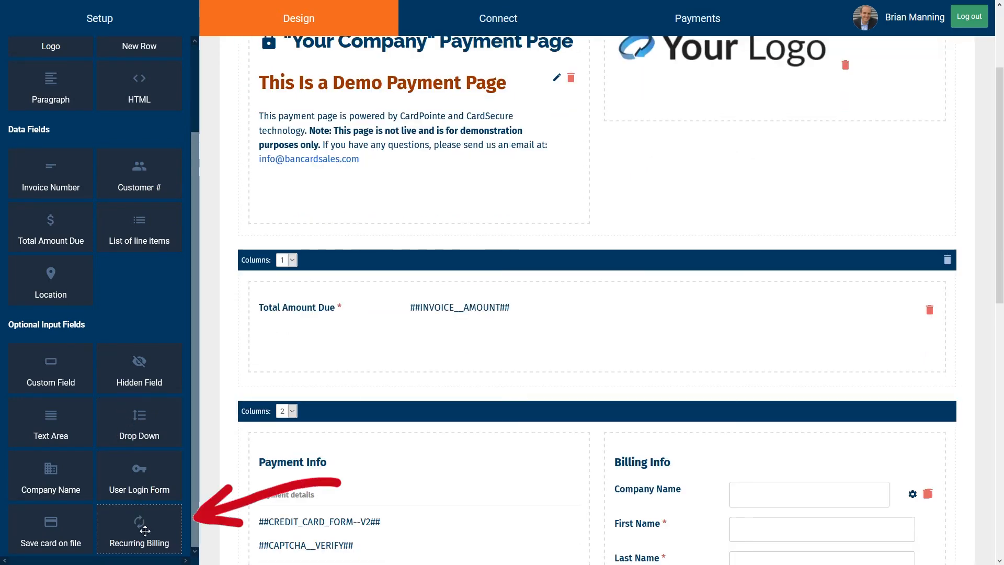
pyautogui.moveTo(145, 530); pyautogui.dragTo(314, 335)
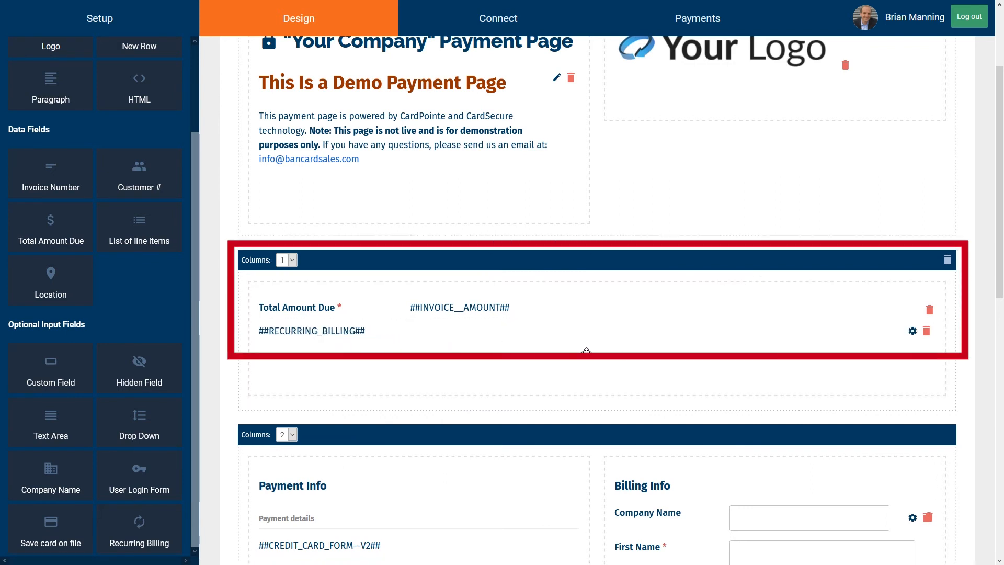
pyautogui.scroll(1, 586, 353)
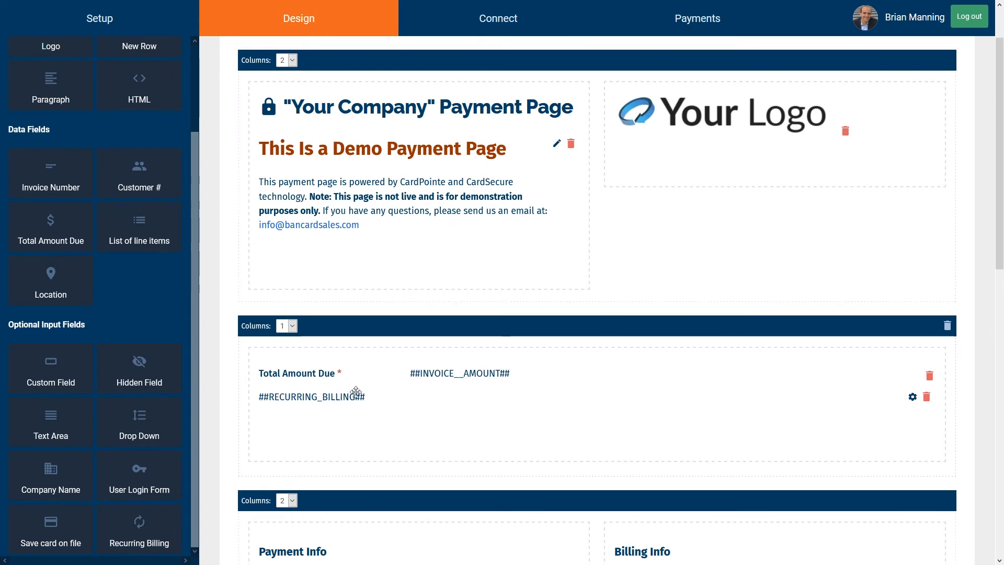
pyautogui.scroll(-1, 582, 404)
pyautogui.scroll(-2, 581, 405)
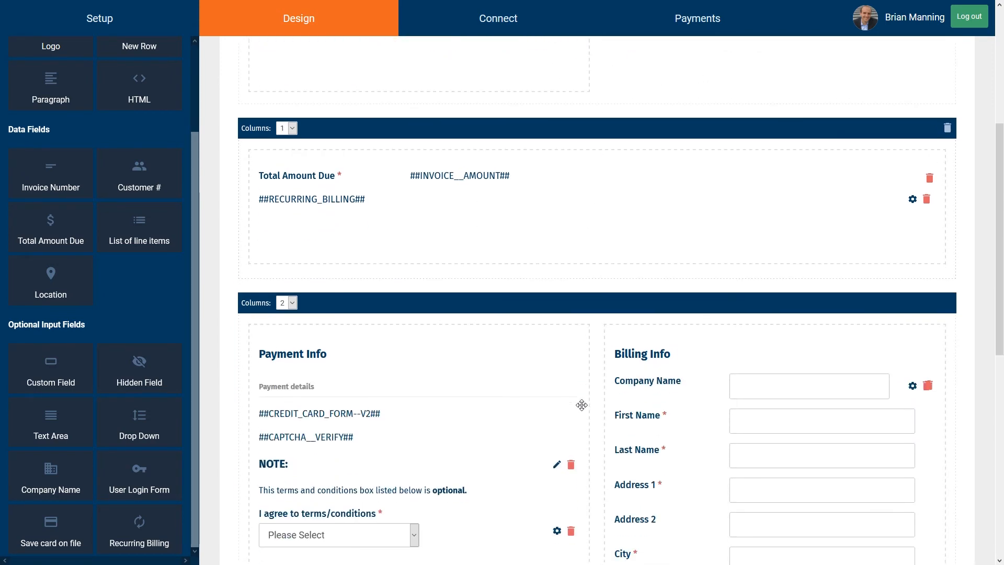
pyautogui.scroll(4, 581, 405)
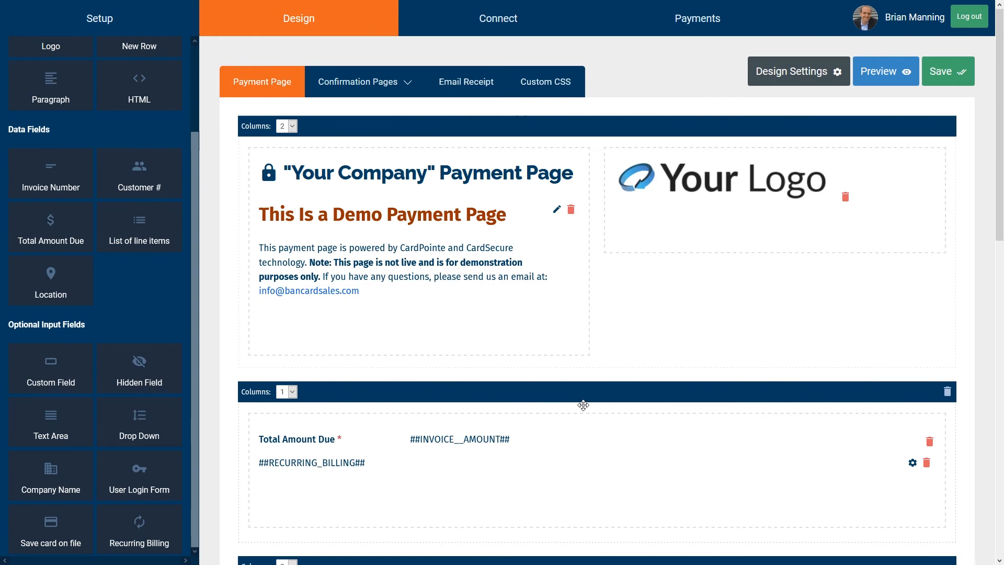
# - Save the payment page design, and test the Jump Shot Lessons plan under Pay Automatically on the live payment page
pyautogui.click(957, 77)
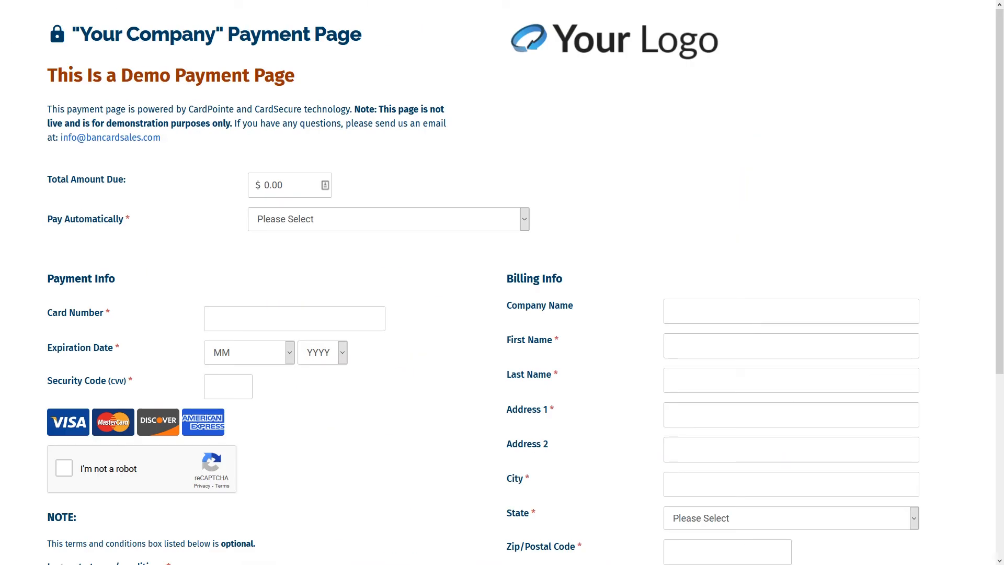
pyautogui.click(281, 187)
pyautogui.click(321, 224)
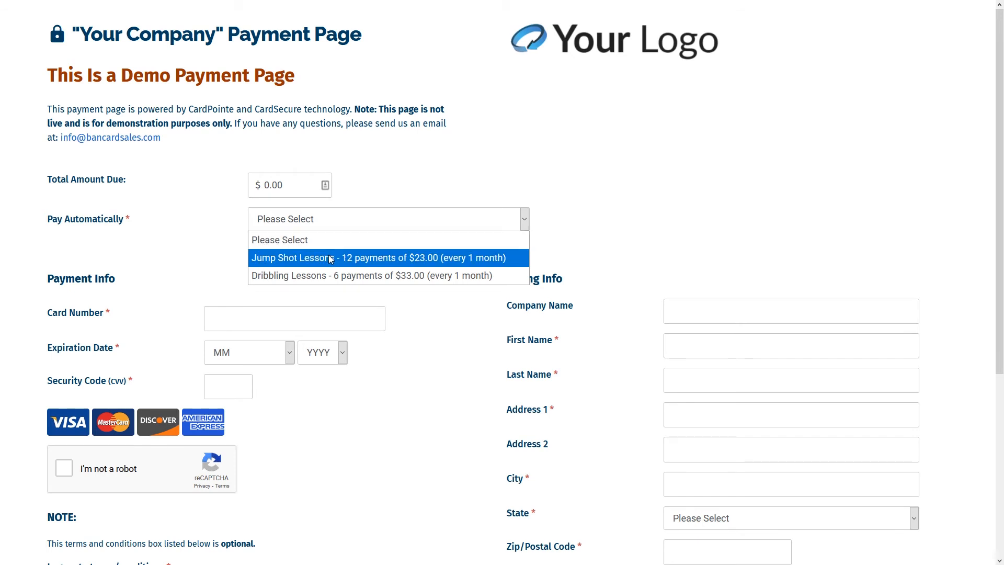
pyautogui.click(230, 245)
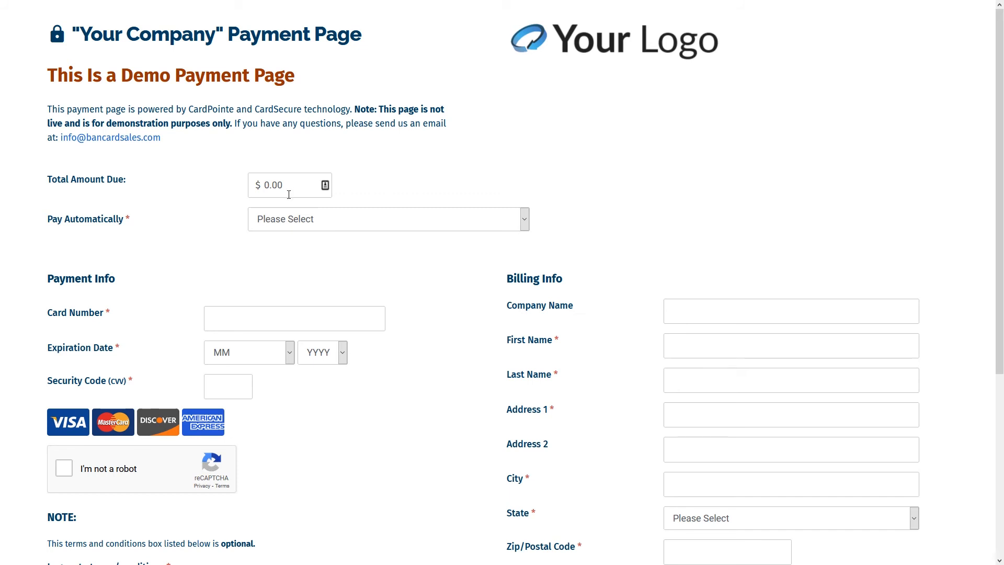
pyautogui.click(284, 219)
pyautogui.click(282, 260)
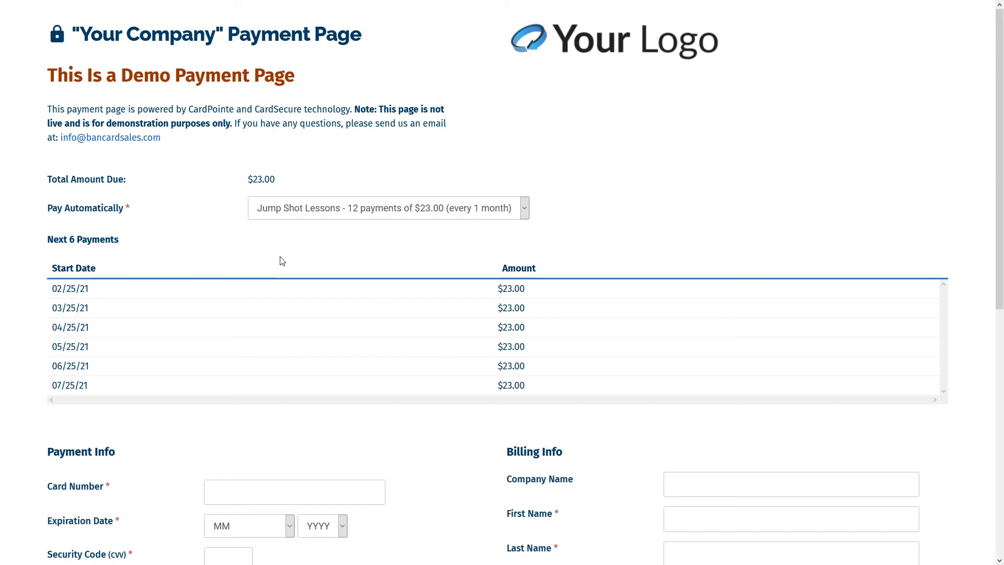
pyautogui.click(302, 210)
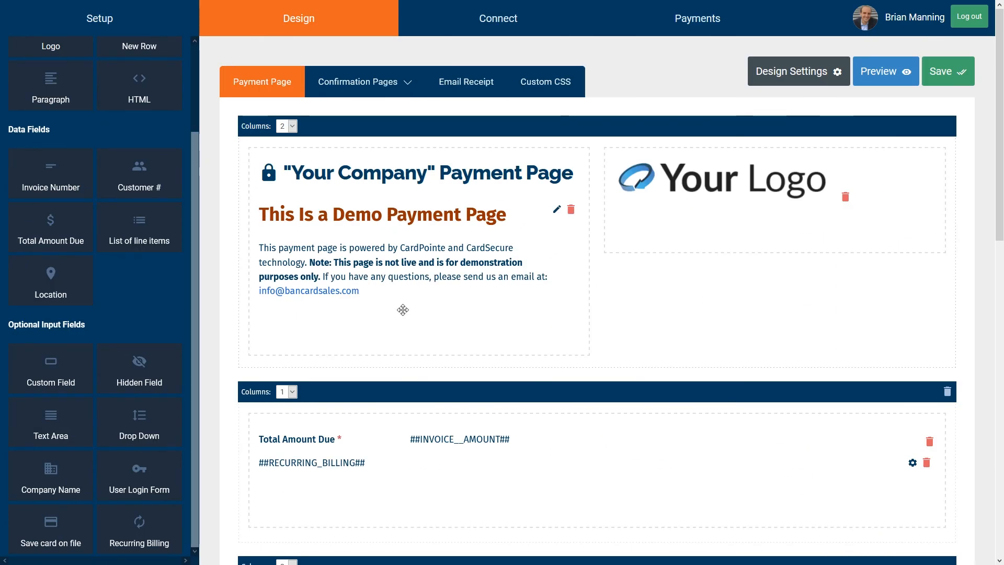
# - Delete the Total Amount Due element above the recurring billing field, and save the payment page design
pyautogui.scroll(-3, 403, 310)
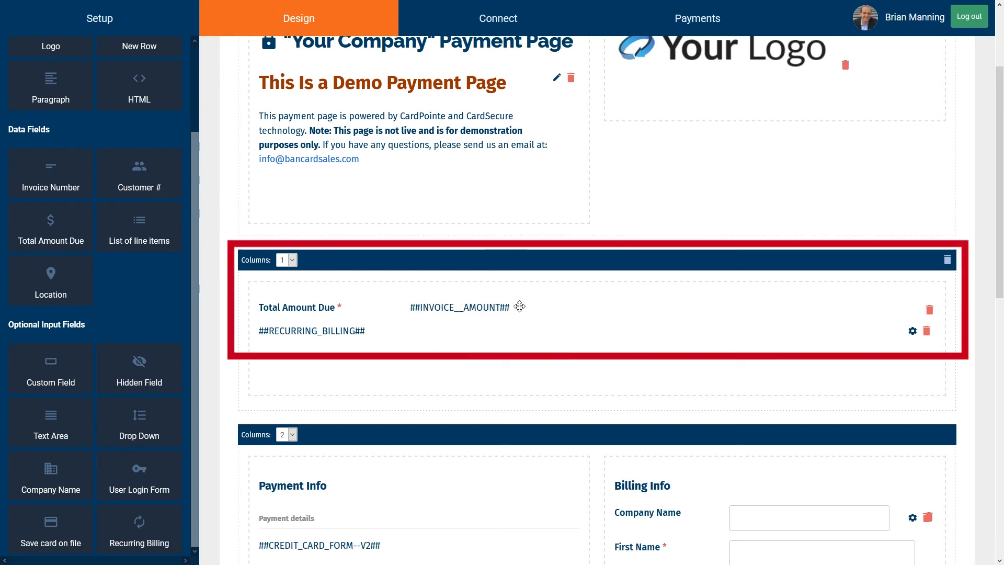
pyautogui.click(929, 311)
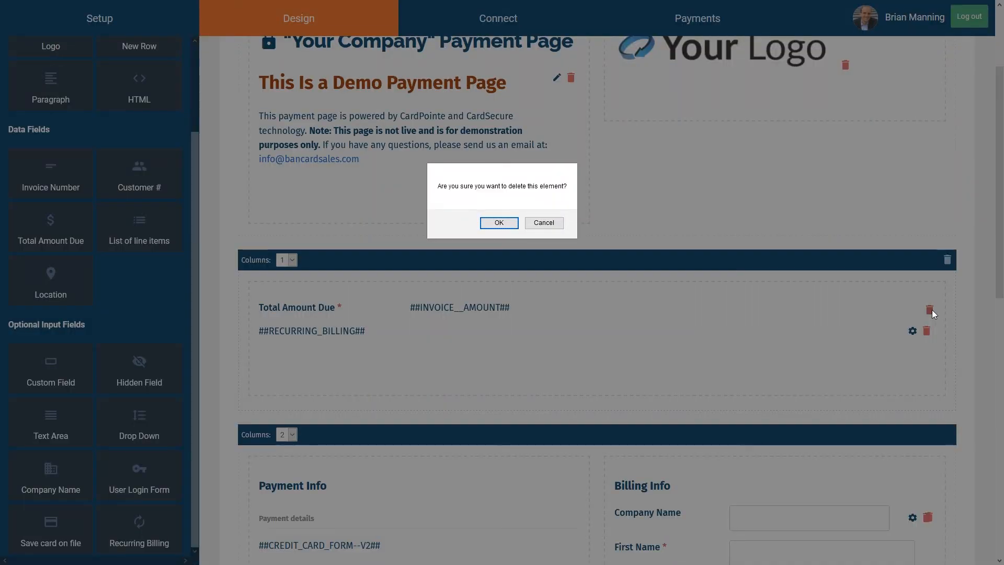
pyautogui.click(499, 223)
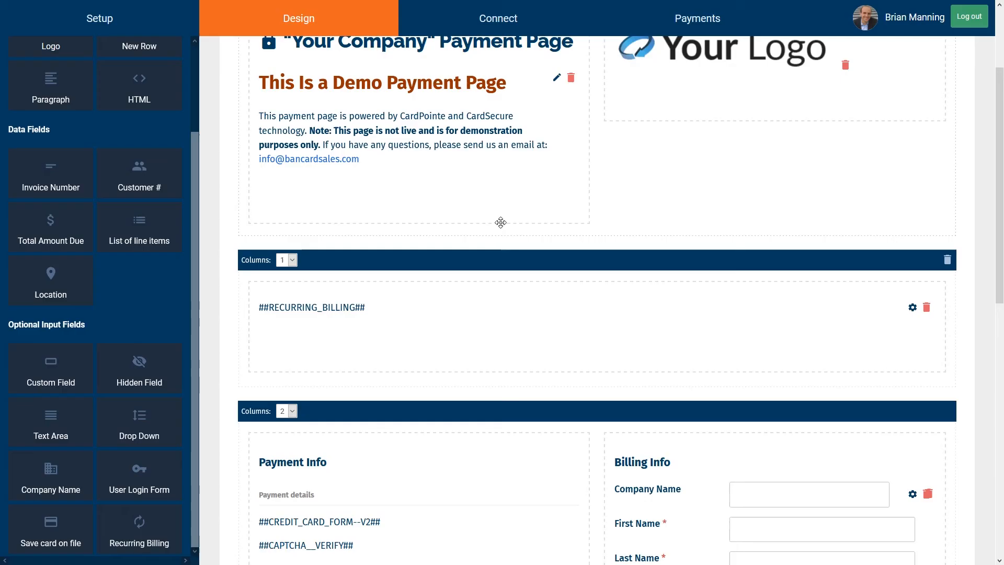
pyautogui.scroll(3, 769, 282)
pyautogui.click(947, 73)
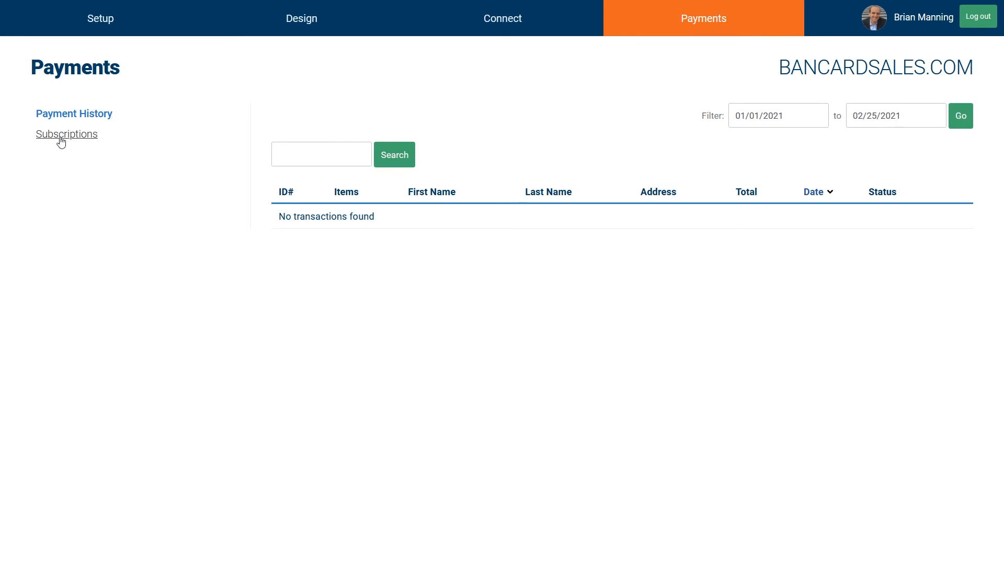
# - Show the payment subscriptions and filter the active ones by an earlier start date
pyautogui.click(62, 140)
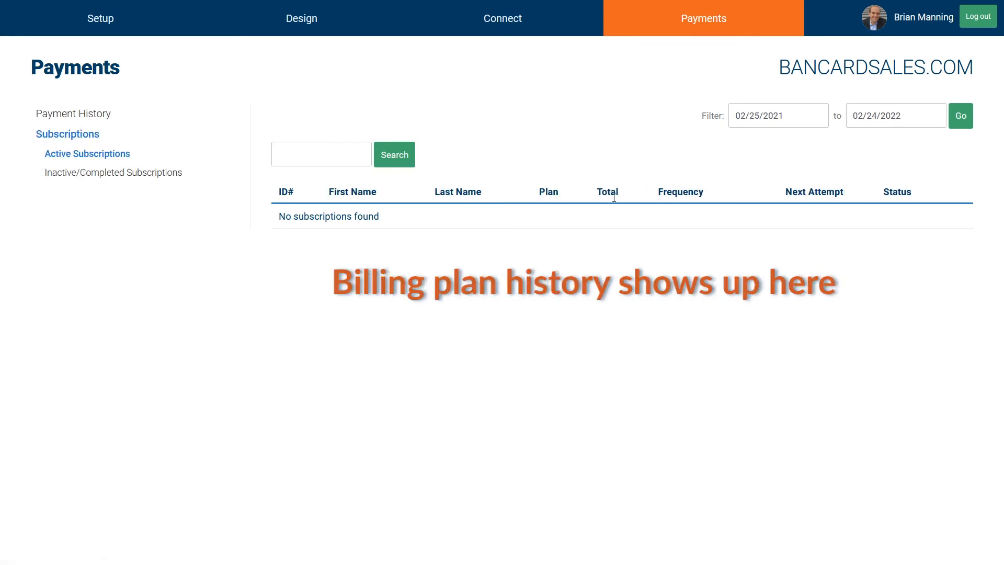
pyautogui.click(782, 115)
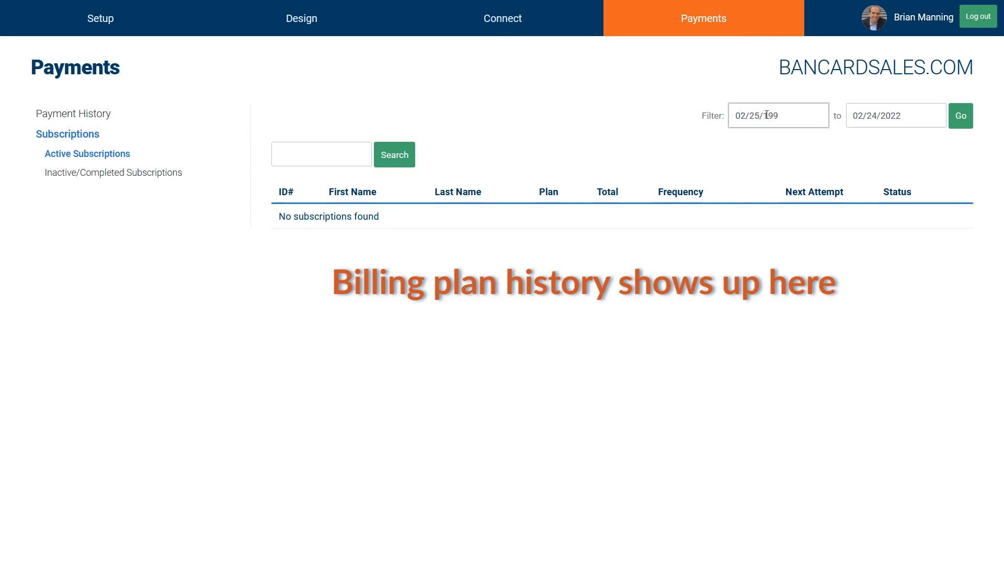
pyautogui.click(964, 118)
# - Check the inactive/completed subscriptions, return to the active ones, and enter "search for payment plans" as the search text
pyautogui.click(135, 177)
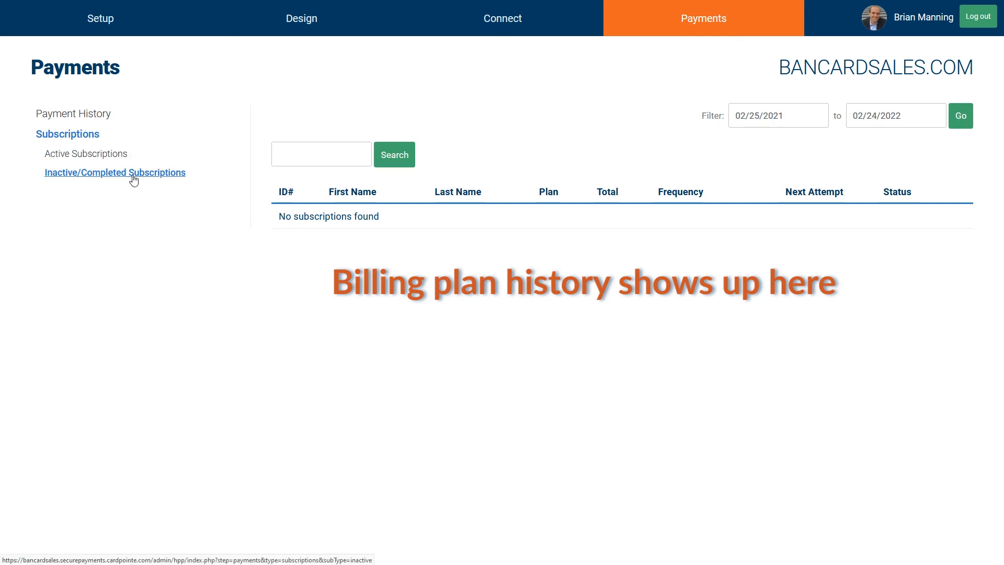
pyautogui.click(87, 157)
pyautogui.click(288, 159)
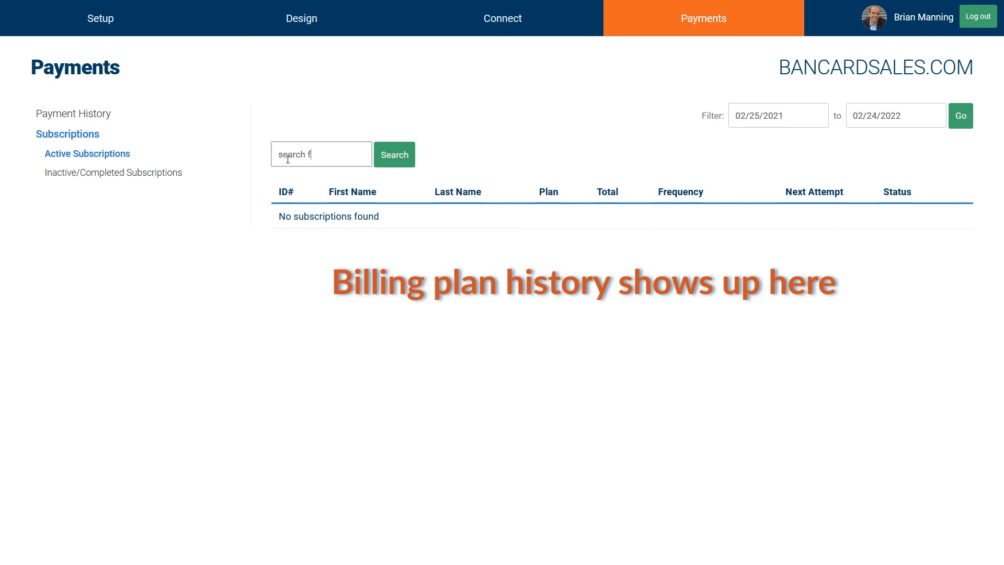
pyautogui.write('search for paym')
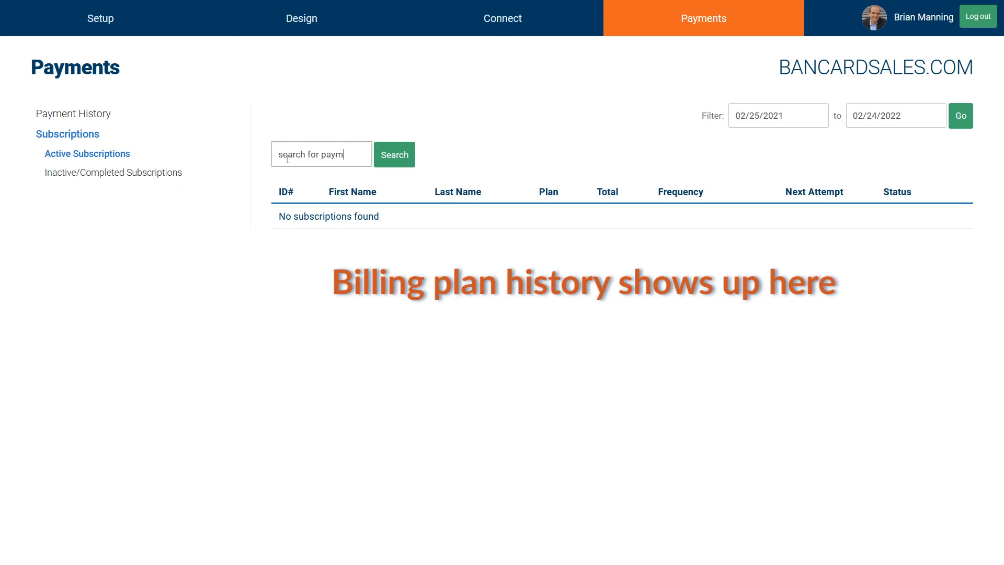
pyautogui.write('ent')
pyautogui.write('plans')
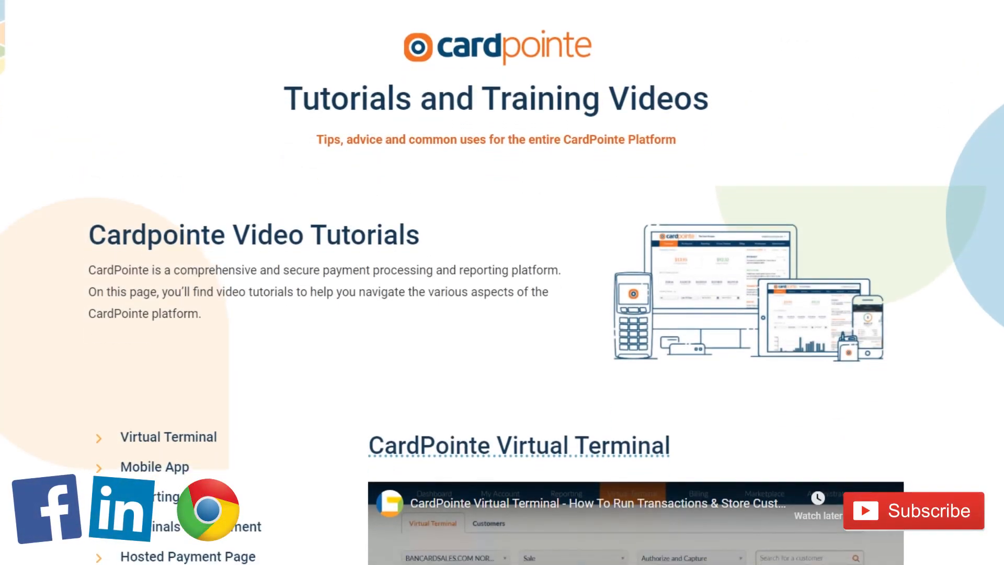
# - Browse the CardPointe tutorials page, visiting the Terminals & Equipment, Hosted Payments Page and General Tutorials video sections
pyautogui.scroll(-5, 502, 282)
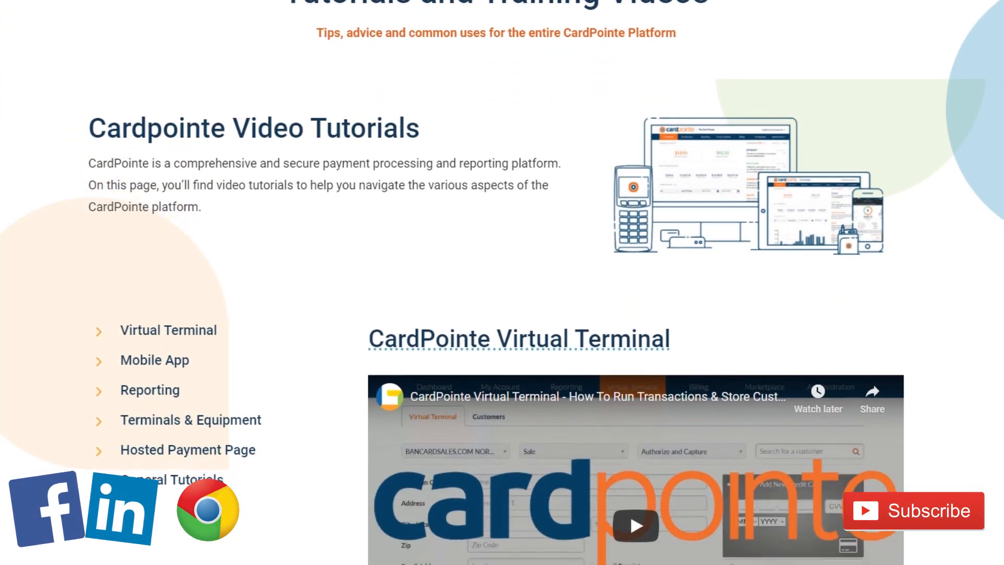
pyautogui.scroll(-2, 502, 282)
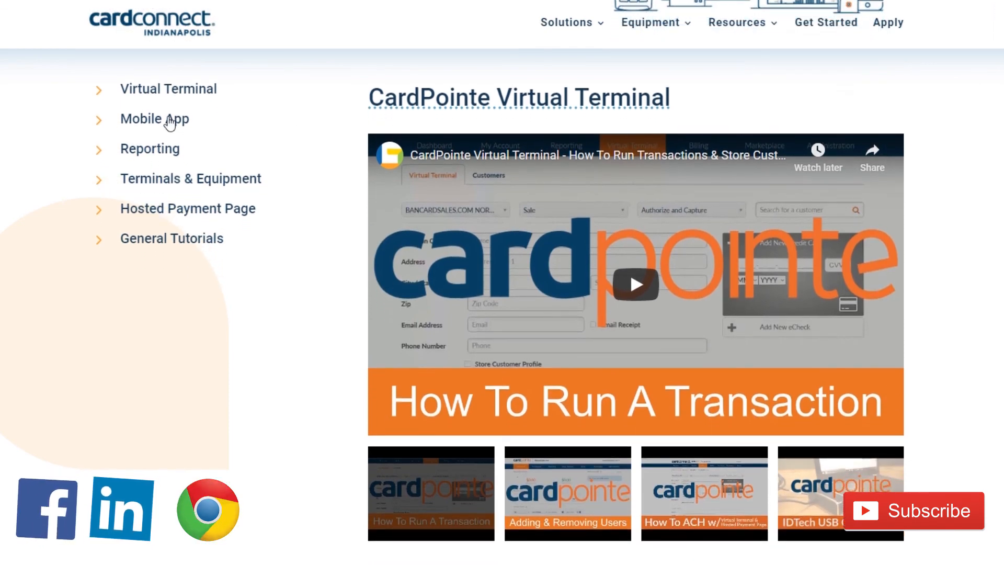
pyautogui.click(141, 183)
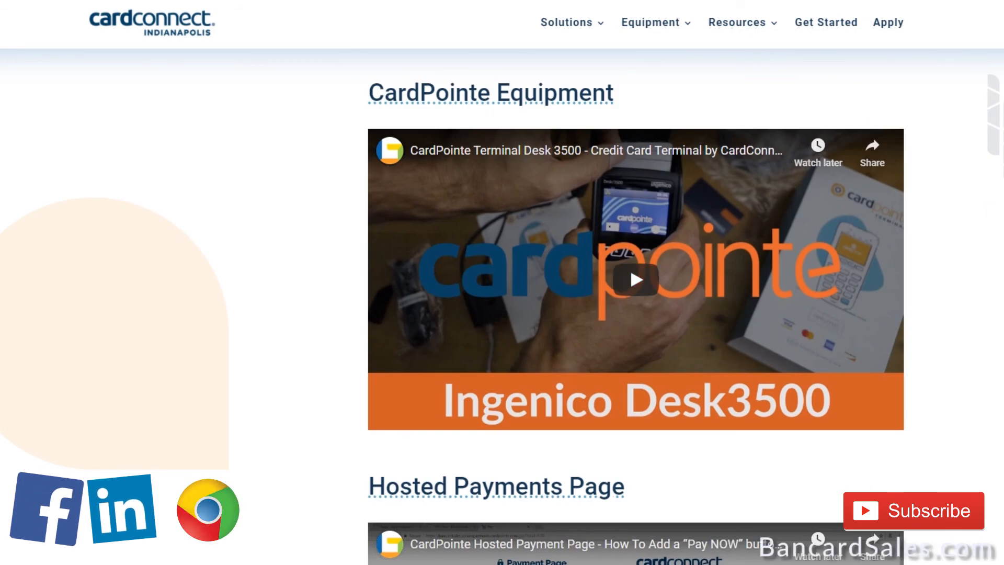
pyautogui.scroll(-10, 636, 305)
pyautogui.scroll(-6, 636, 306)
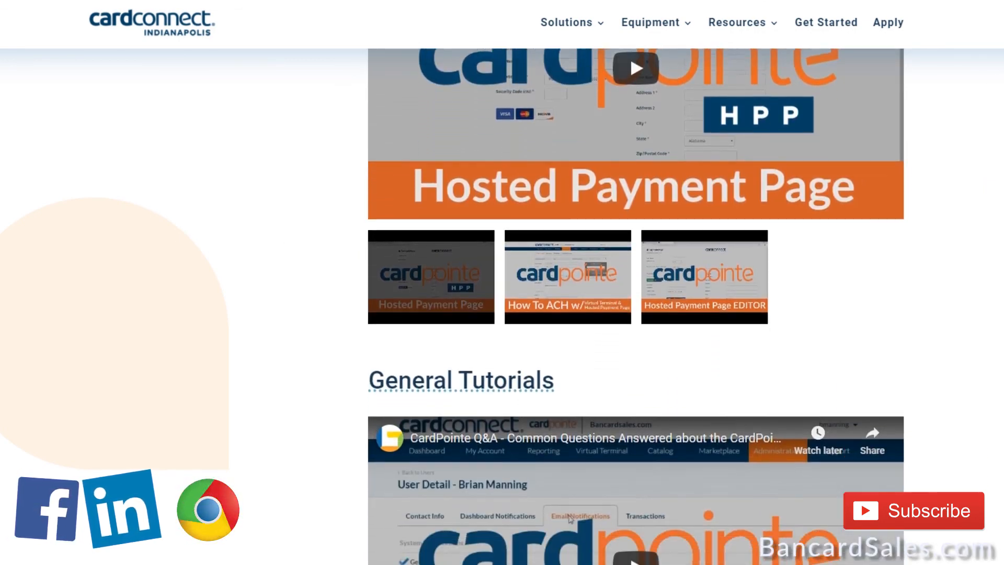
pyautogui.scroll(-3, 636, 306)
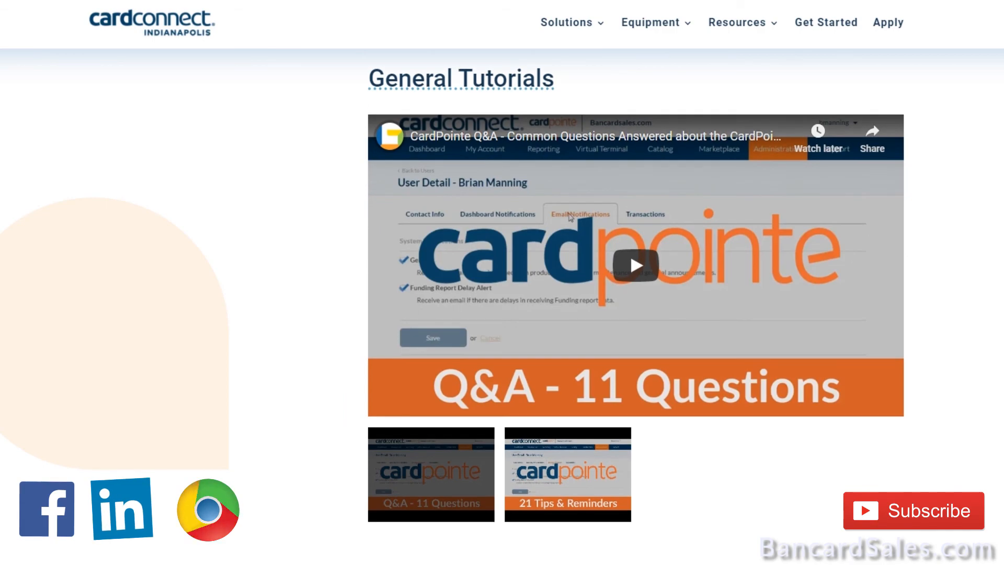
pyautogui.scroll(13, 635, 306)
pyautogui.scroll(20, 636, 306)
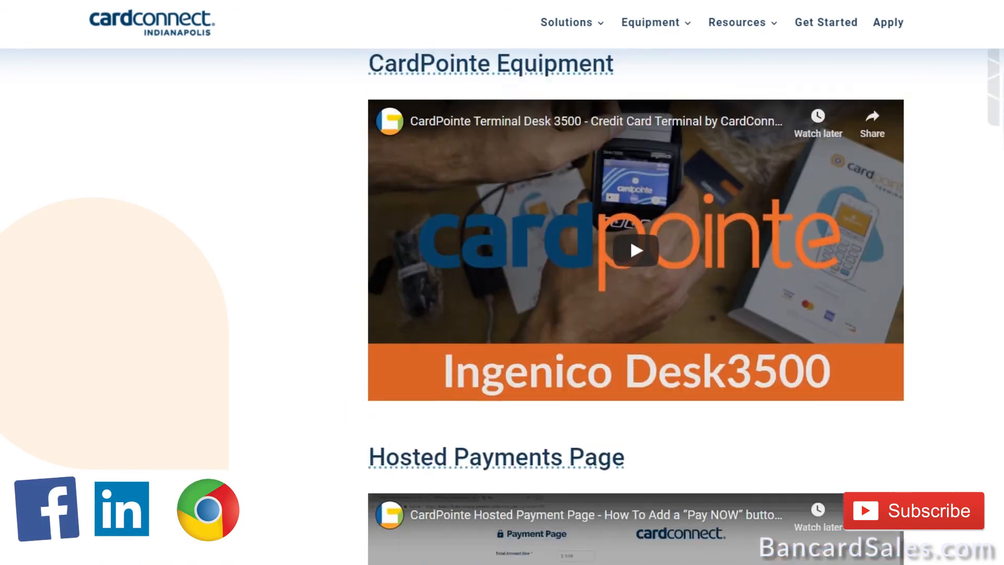
pyautogui.scroll(18, 635, 306)
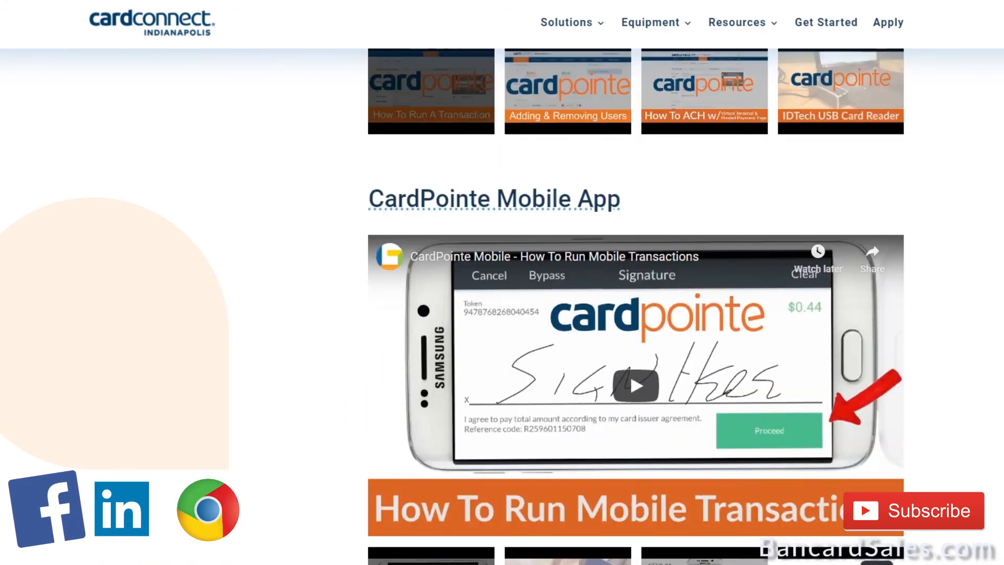
pyautogui.scroll(3, 636, 306)
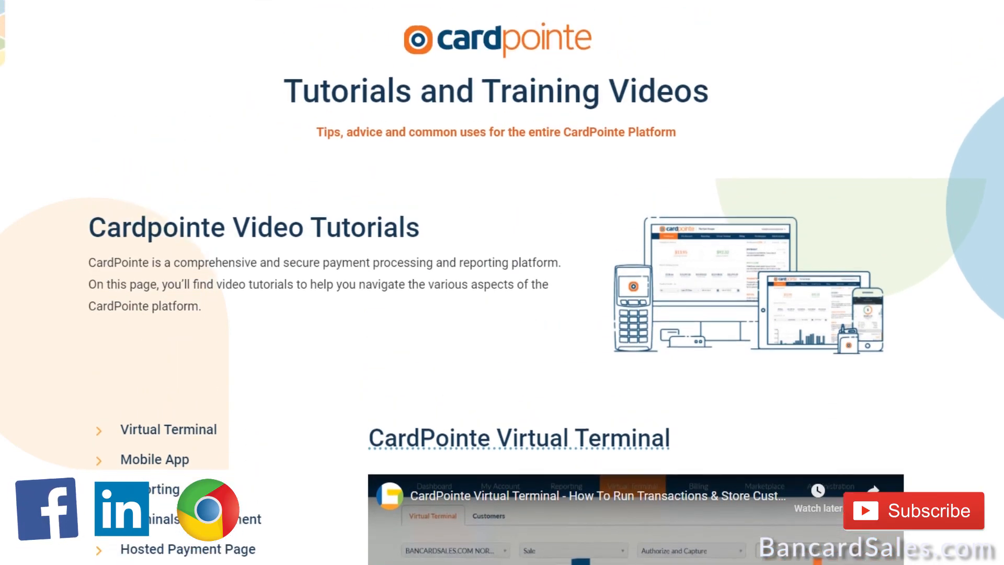